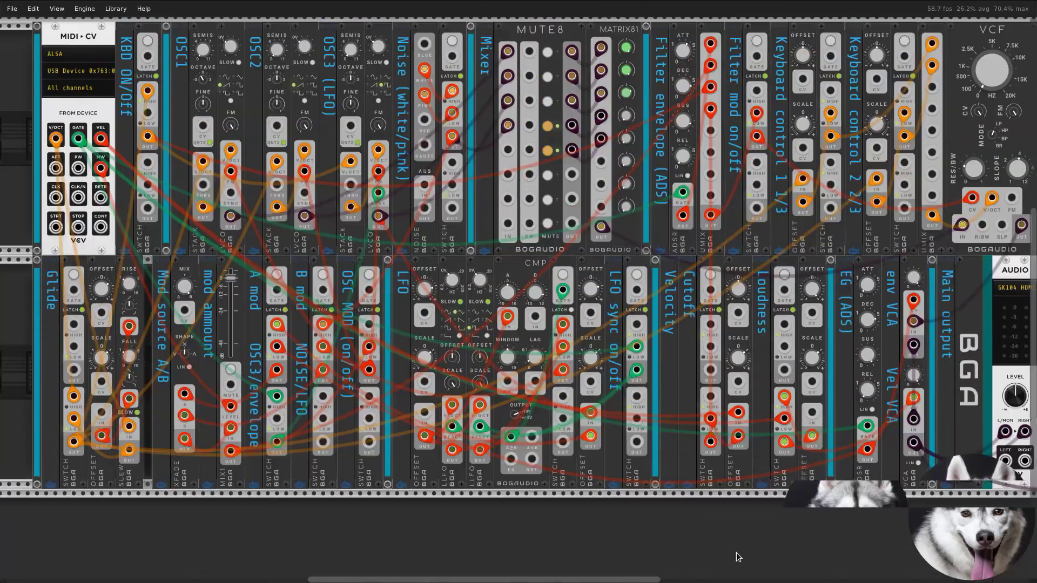
pyautogui.scroll(3, 736, 552)
pyautogui.moveTo(631, 434); pyautogui.dragTo(623, 435)
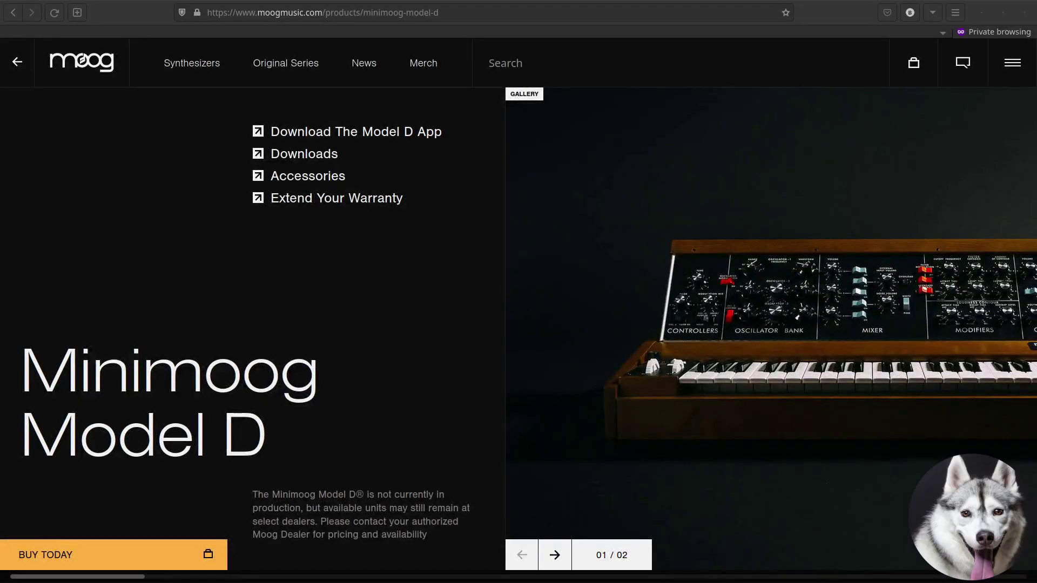
# Search the Moog website for "moog voyager" and look through the Minimoog Voyager product page.
pyautogui.scroll(-15, 1034, 367)
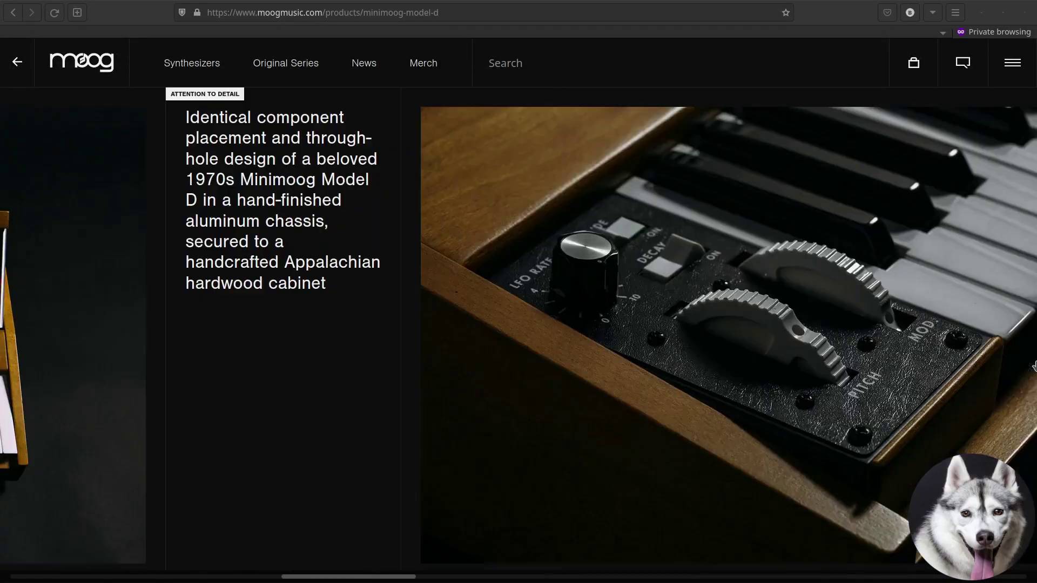
pyautogui.scroll(-10, 1034, 368)
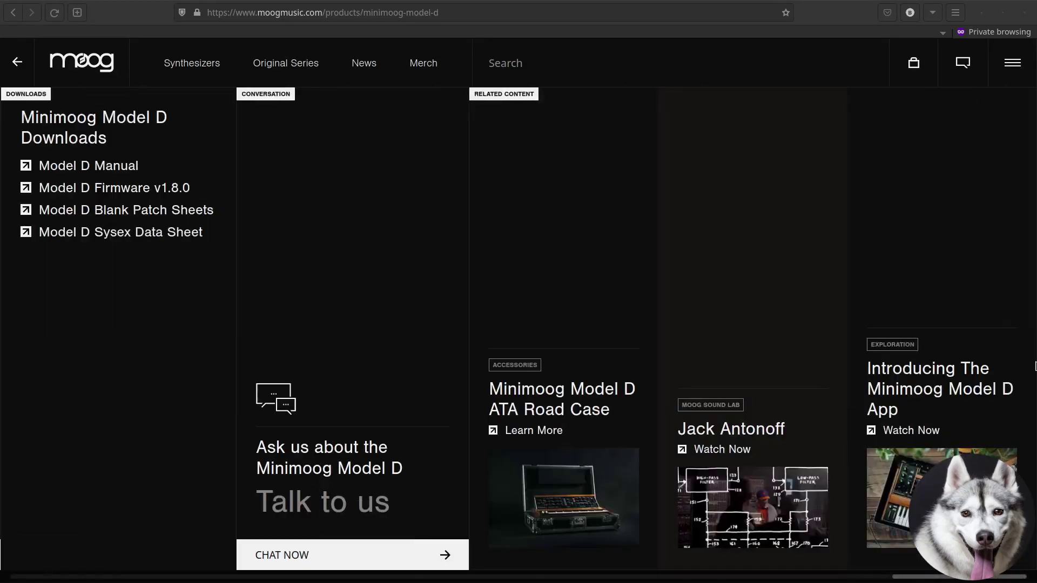
pyautogui.click(516, 70)
pyautogui.write('moog voyager')
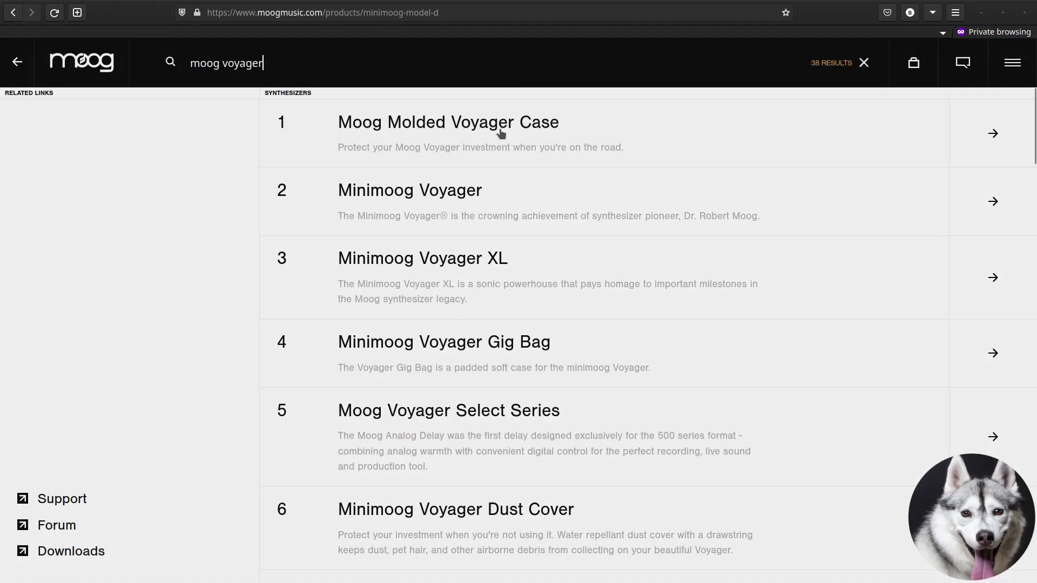
pyautogui.click(475, 194)
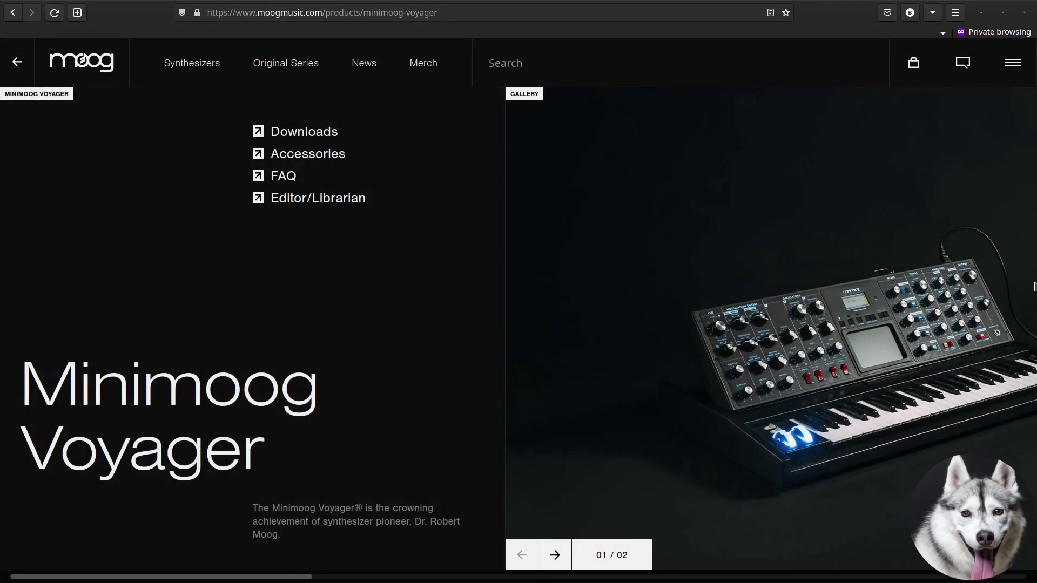
pyautogui.scroll(-6, 1035, 286)
pyautogui.scroll(-5, 1034, 286)
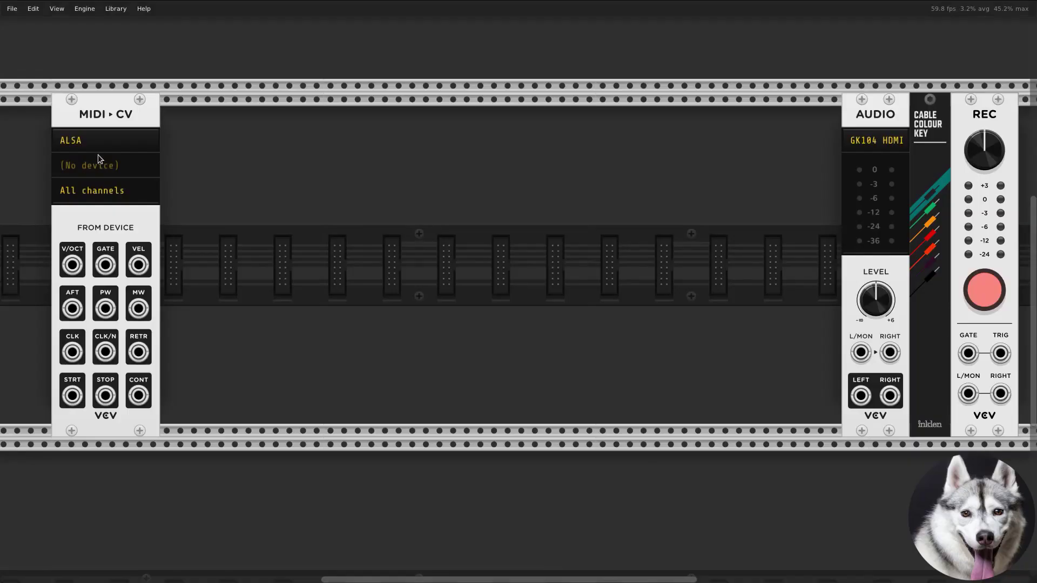
# Add the narrow Submarine text display module directly beside the MIDI-CV module.
pyautogui.rightClick(265, 319)
pyautogui.write('td')
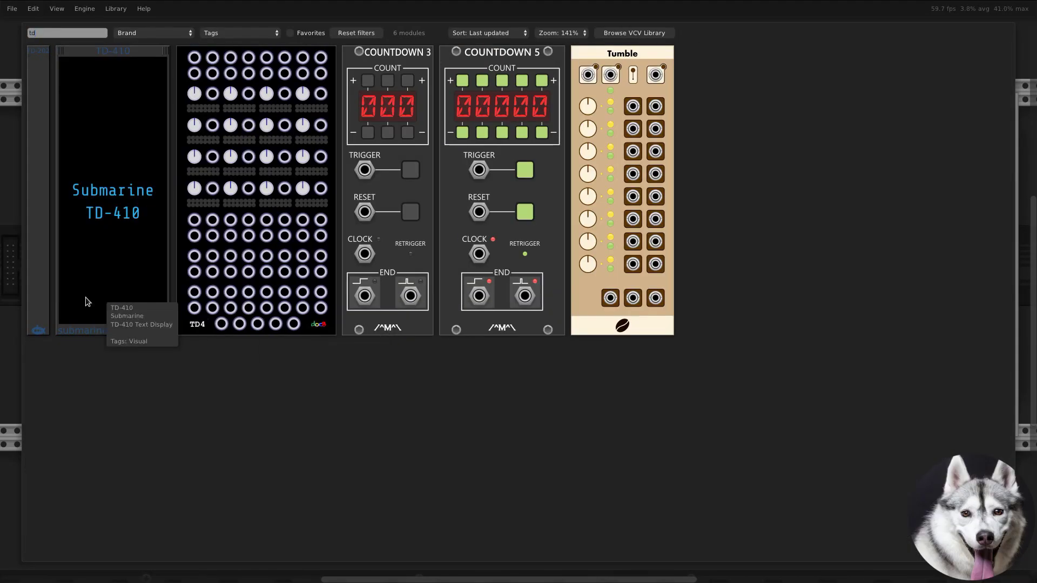
pyautogui.click(37, 297)
# Add Bogaudio Slew and Offset modules, placing Offset between the text display and Slew.
pyautogui.rightClick(203, 429)
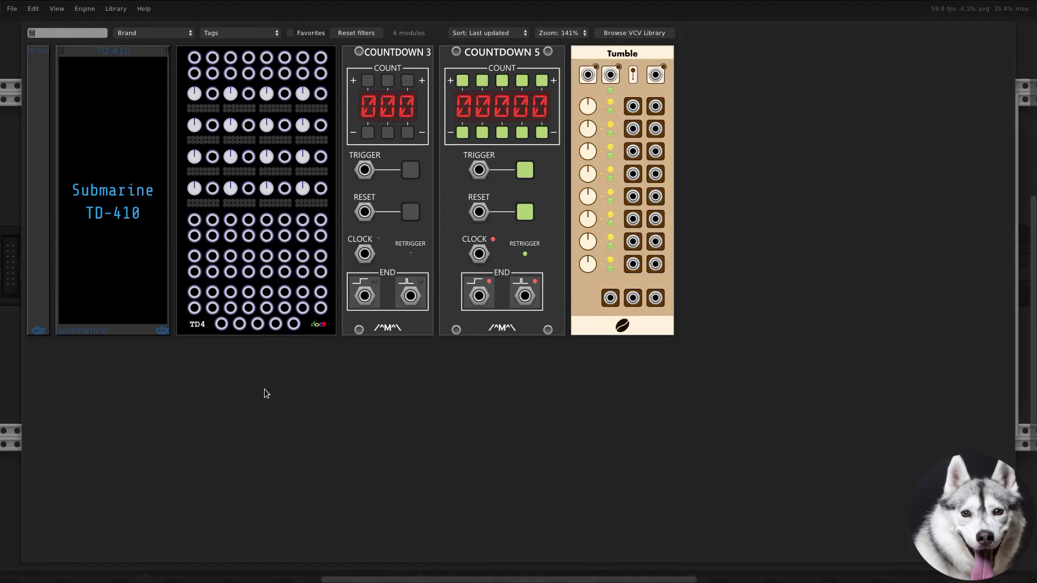
pyautogui.write('sl')
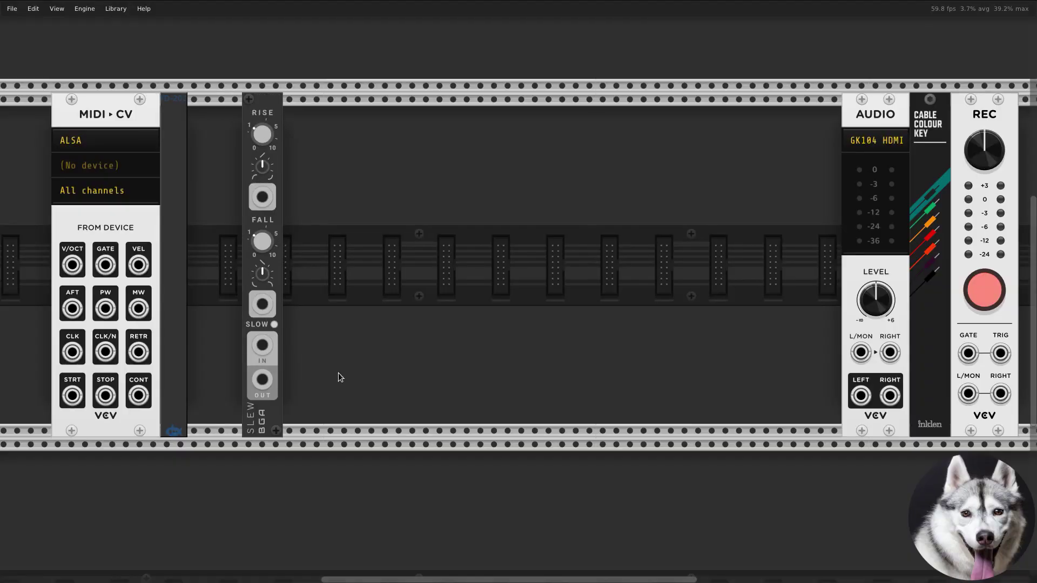
pyautogui.rightClick(338, 372)
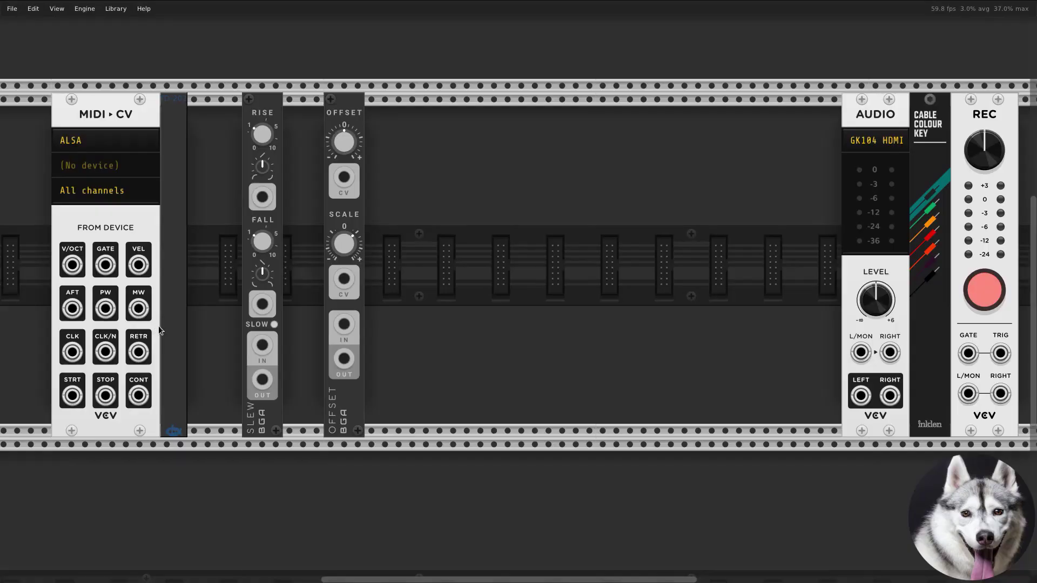
pyautogui.moveTo(354, 340); pyautogui.dragTo(218, 339)
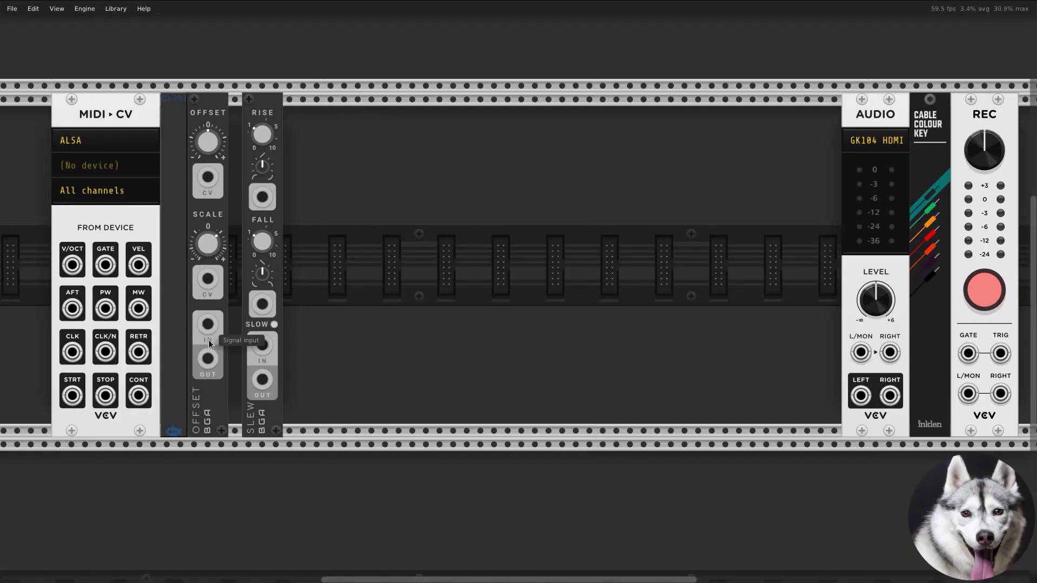
# Choose the red cable colour and patch Offset's output to Slew's rise and fall CV inputs.
pyautogui.rightClick(940, 323)
pyautogui.rightClick(936, 357)
pyautogui.moveTo(940, 396)
pyautogui.click(793, 452)
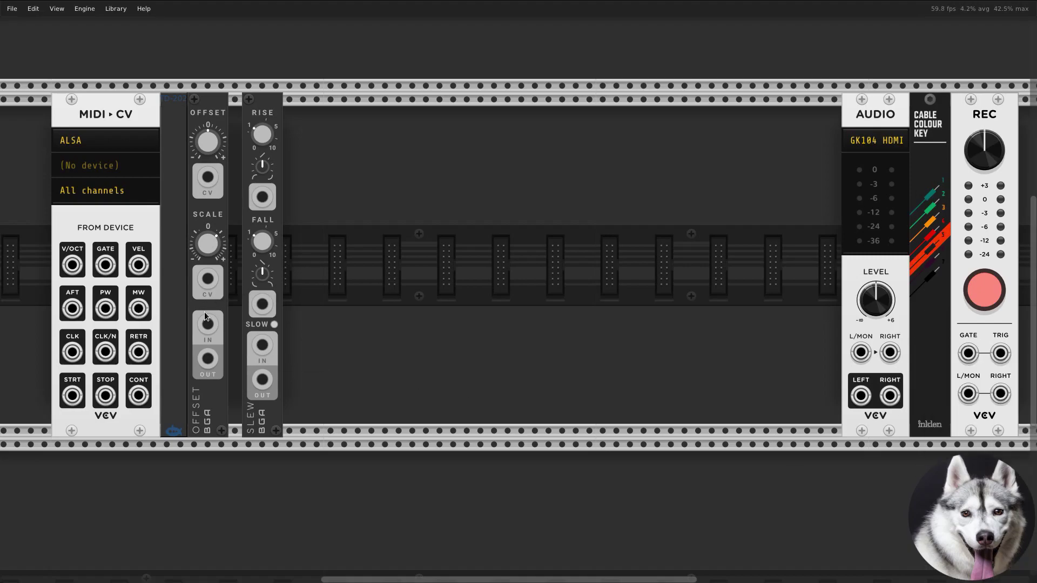
pyautogui.moveTo(208, 358); pyautogui.dragTo(262, 197)
pyautogui.moveTo(207, 358); pyautogui.dragTo(262, 305)
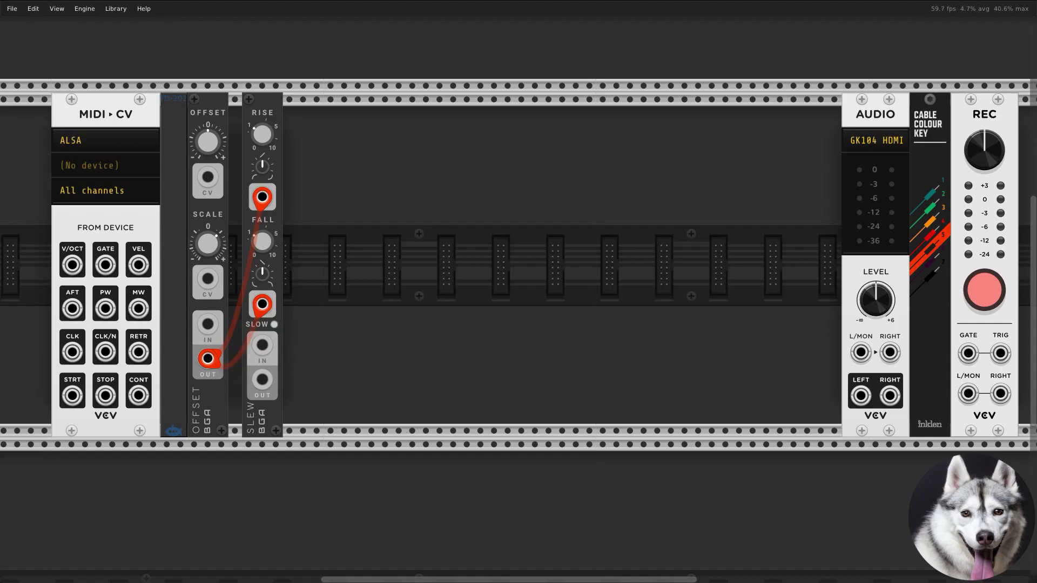
# Add a Bogaudio Switch module between the text display and the Offset module.
pyautogui.keyDown('shift'); pyautogui.click(273, 410); pyautogui.keyUp('shift')
pyautogui.keyDown('shift'); pyautogui.click(213, 417); pyautogui.keyUp('shift')
pyautogui.moveTo(213, 417); pyautogui.dragTo(268, 416)
pyautogui.click(216, 419)
pyautogui.rightClick(217, 418)
pyautogui.write('switch')
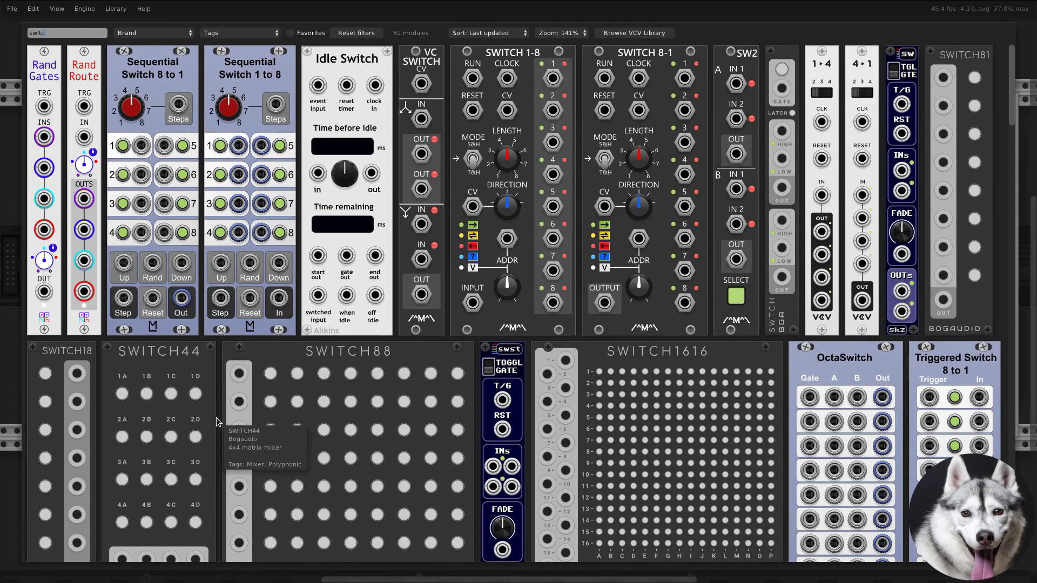
pyautogui.moveTo(769, 309); pyautogui.dragTo(190, 347)
# Patch MIDI-CV's V/OCT output into the Switch's first low input and its output into Slew's input with orange cables, closing the gap before Slew.
pyautogui.moveTo(71, 265); pyautogui.dragTo(208, 227)
pyautogui.moveTo(209, 261); pyautogui.dragTo(317, 345)
pyautogui.moveTo(314, 418); pyautogui.dragTo(285, 414)
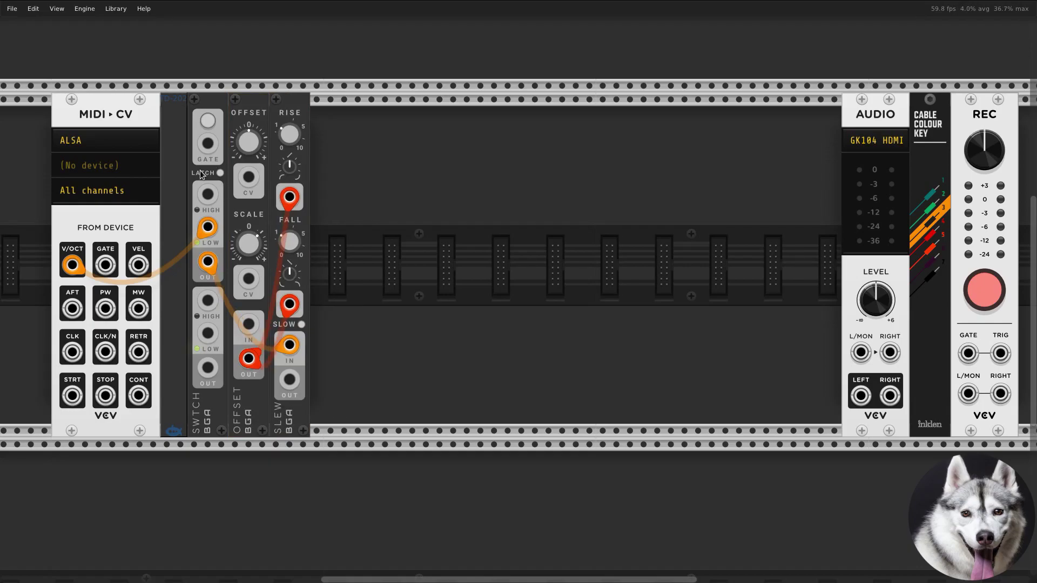
# Turn on the Switch module's latch and label the text display "Glide".
pyautogui.click(219, 173)
pyautogui.rightClick(206, 177)
pyautogui.click(239, 327)
pyautogui.click(173, 257)
pyautogui.write('Glide')
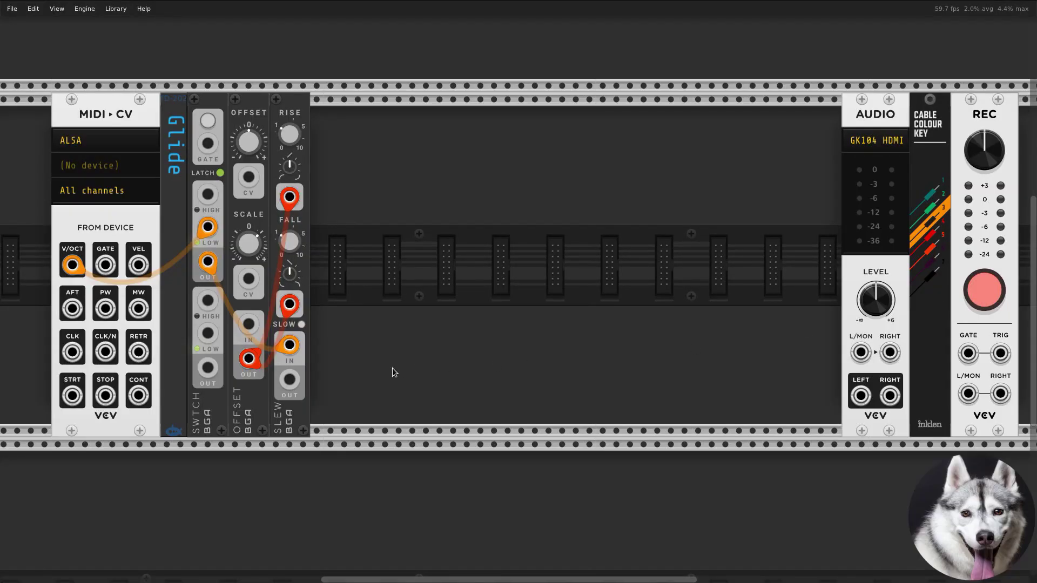
# Add a Bogaudio LVCO module and put a duplicate text display labelled "OSC1" between Slew and LVCO.
pyautogui.rightClick(393, 368)
pyautogui.write('vco')
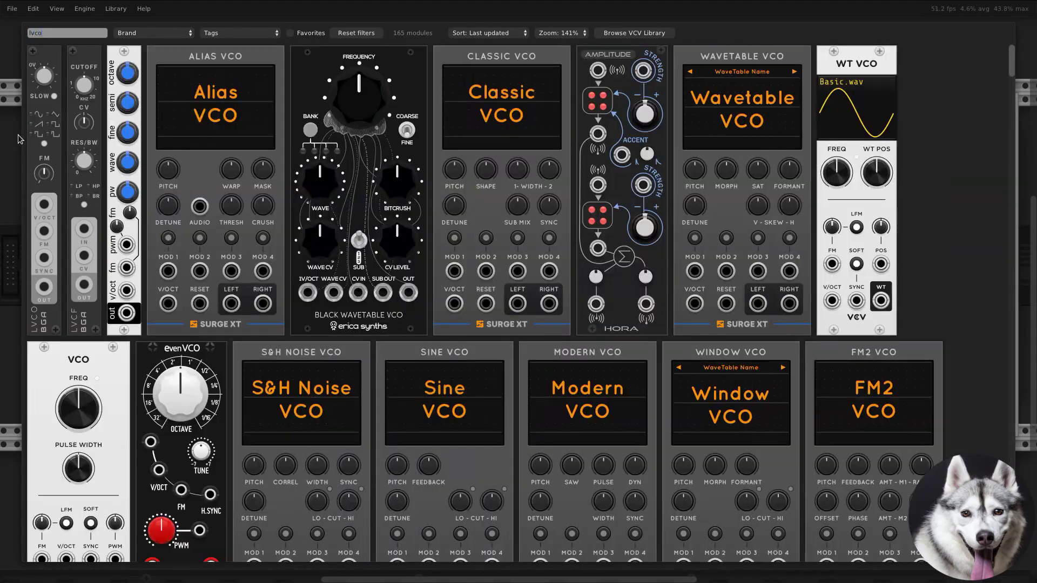
pyautogui.click(35, 308)
pyautogui.hotkey('ctrl', 'd')
pyautogui.moveTo(197, 432); pyautogui.dragTo(320, 425)
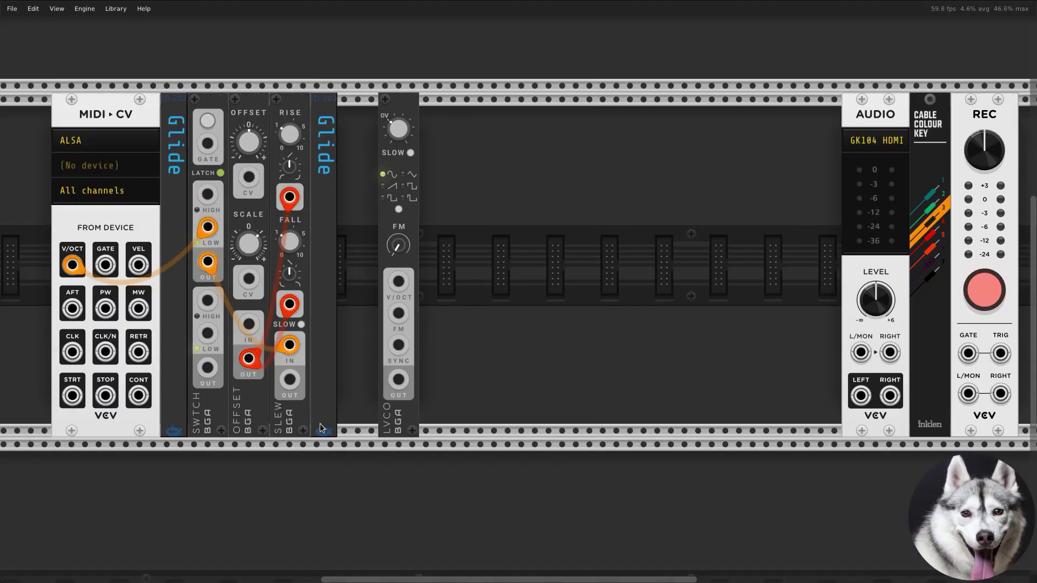
pyautogui.moveTo(325, 258); pyautogui.dragTo(346, 106)
pyautogui.write('OSC1')
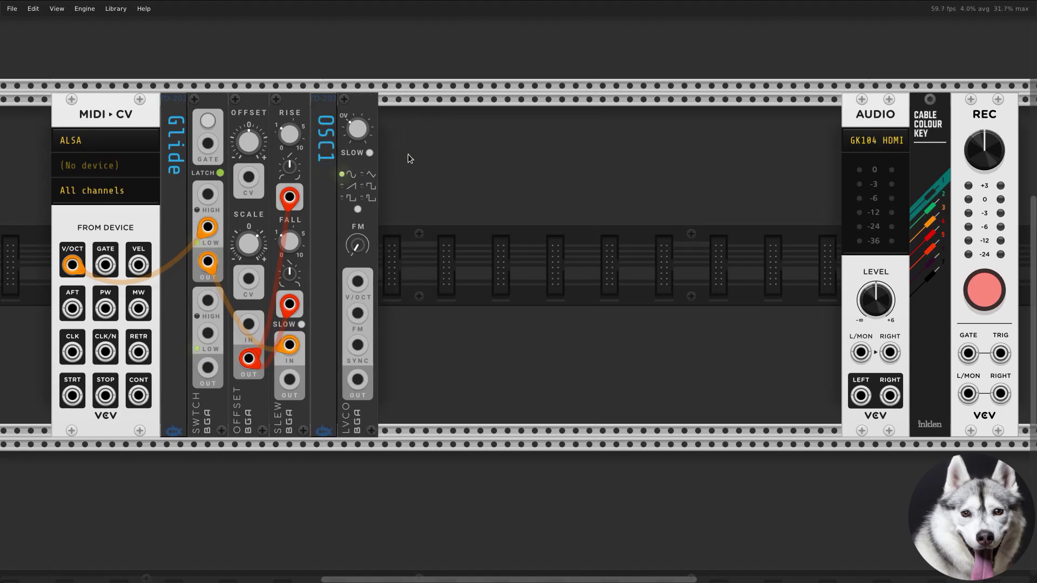
# Add a Bogaudio Stack module between the OSC1 label and LVCO.
pyautogui.rightClick(406, 154)
pyautogui.click(44, 320)
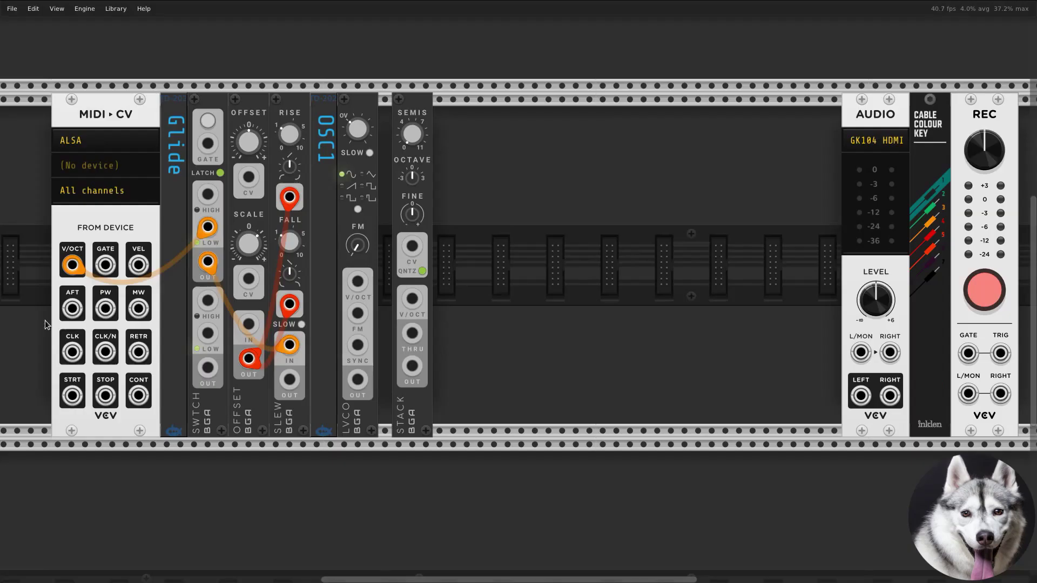
pyautogui.moveTo(390, 342); pyautogui.dragTo(349, 343)
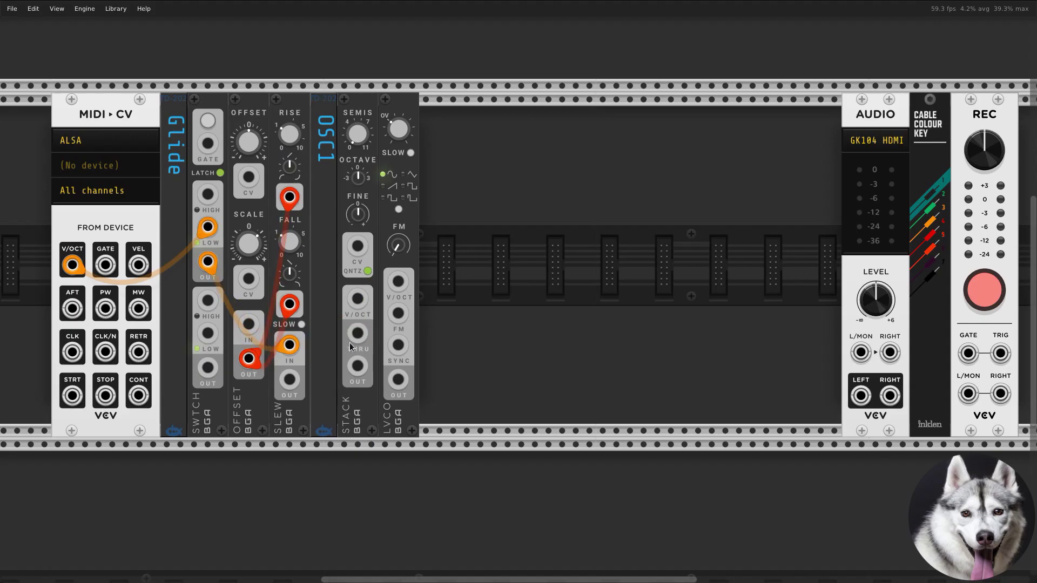
# Duplicate the OSC1 label, Stack and LVCO group and relabel the copy "OSC2".
pyautogui.moveTo(455, 411); pyautogui.dragTo(331, 428)
pyautogui.hotkey('ctrl', 'd')
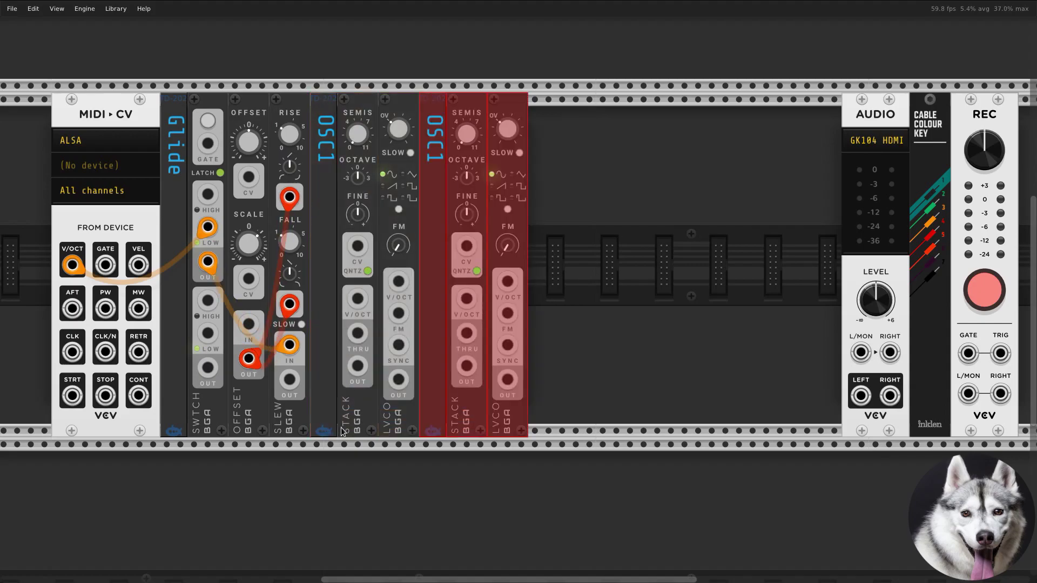
pyautogui.click(432, 173)
pyautogui.press('BackSpace')
pyautogui.write('2')
pyautogui.click(566, 232)
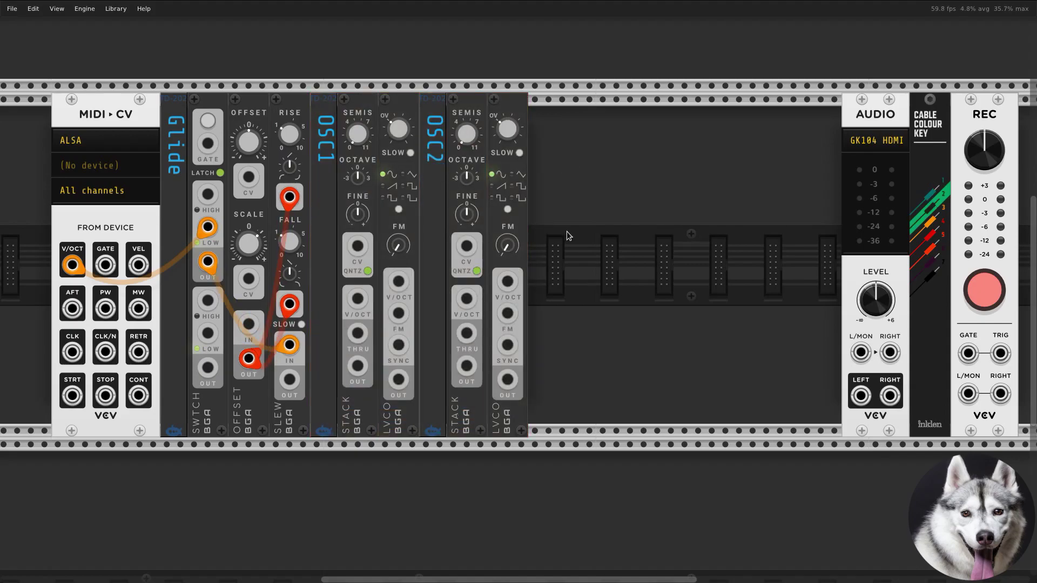
# Duplicate the oscillator group once more beside OSC2 and relabel the copy "OSC3".
pyautogui.moveTo(549, 345); pyautogui.dragTo(454, 372)
pyautogui.moveTo(556, 406); pyautogui.dragTo(434, 415)
pyautogui.hotkey('ctrl', 'd')
pyautogui.click(648, 340)
pyautogui.press('BackSpace')
pyautogui.write('3')
pyautogui.click(677, 254)
# Add another Bogaudio Switch after OSC3 and place a duplicate text display labelled "KBD ON/OFF" before it.
pyautogui.rightClick(692, 316)
pyautogui.write('switch')
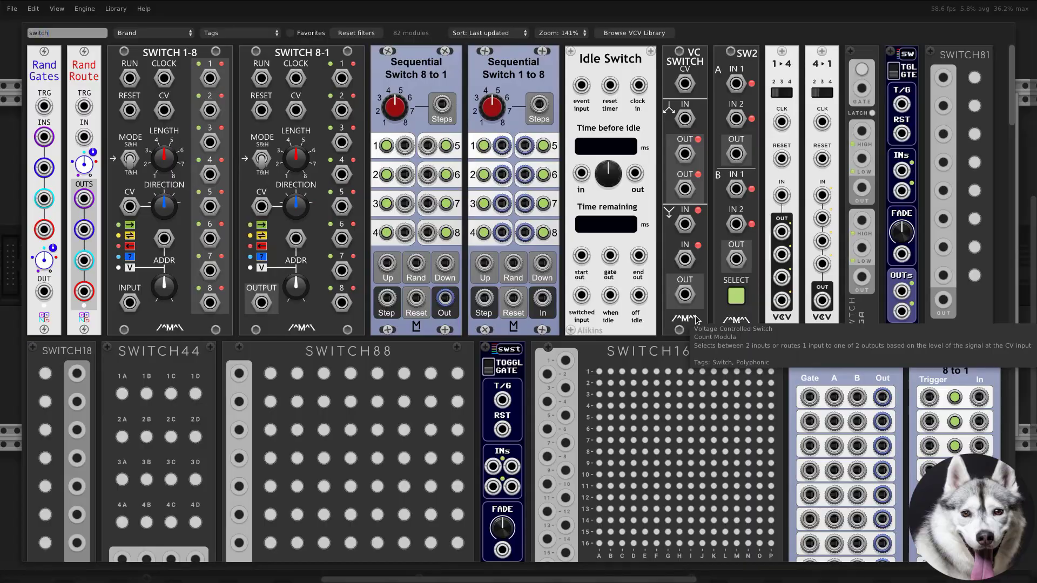
pyautogui.click(855, 310)
pyautogui.hotkey('ctrl', 'd')
pyautogui.moveTo(564, 429); pyautogui.dragTo(646, 422)
pyautogui.moveTo(651, 173); pyautogui.dragTo(649, 120)
pyautogui.write('KBD')
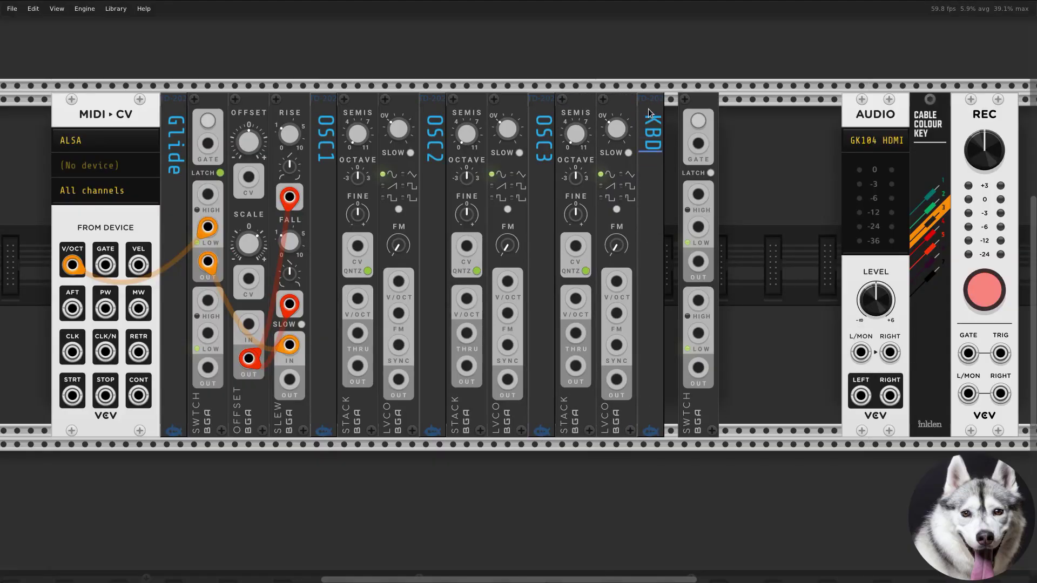
pyautogui.write(' ON/OFF')
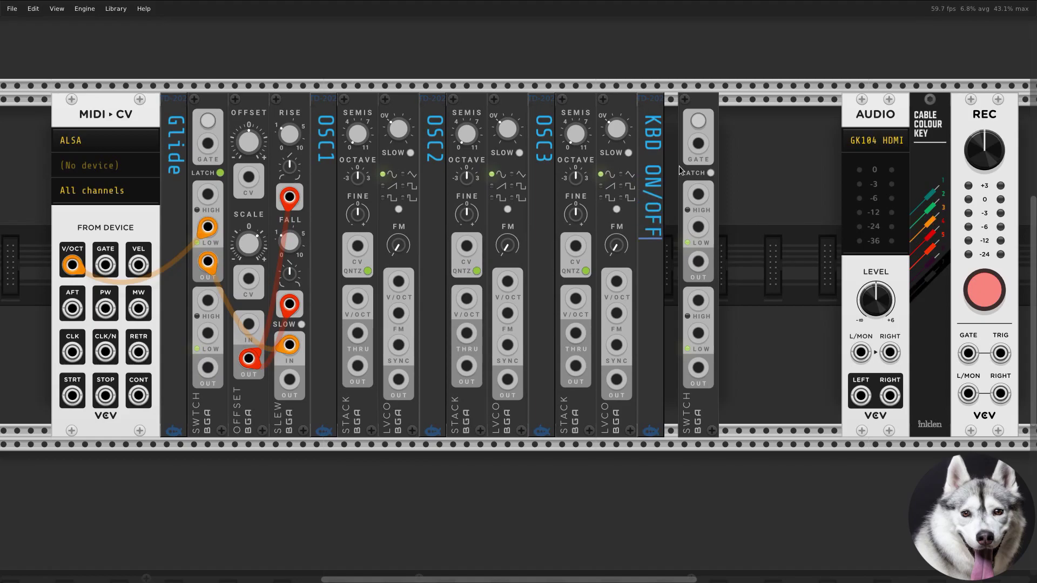
# Patch Slew's output to the OSC1 and OSC2 V/OCT inputs and through the KBD switch to OSC3's FM input, moving the switch against its label.
pyautogui.moveTo(289, 379); pyautogui.dragTo(698, 227)
pyautogui.moveTo(698, 262); pyautogui.dragTo(617, 314)
pyautogui.moveTo(467, 299); pyautogui.dragTo(507, 282)
pyautogui.moveTo(358, 300); pyautogui.dragTo(398, 282)
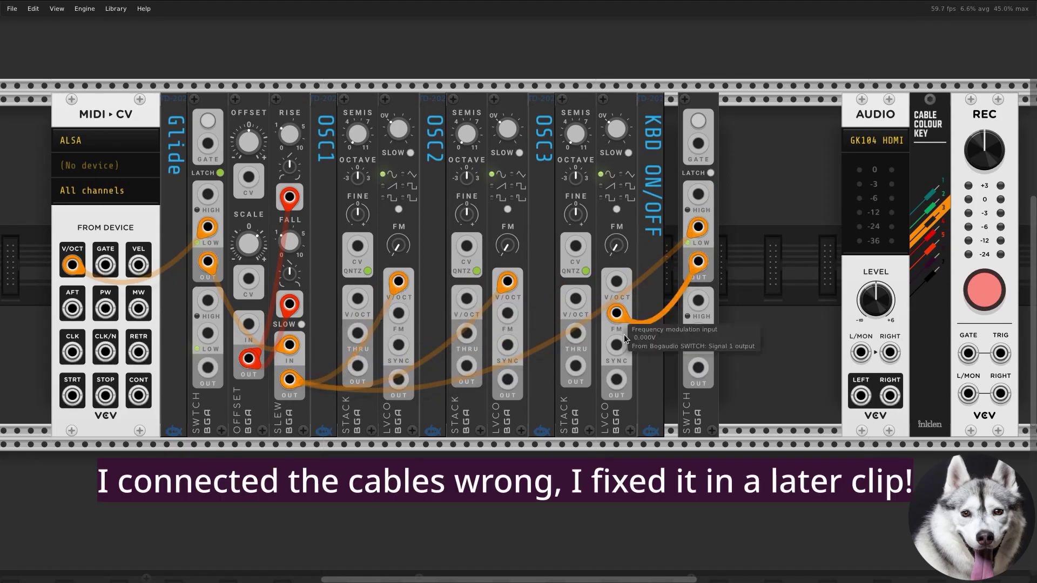
pyautogui.moveTo(693, 417); pyautogui.dragTo(680, 417)
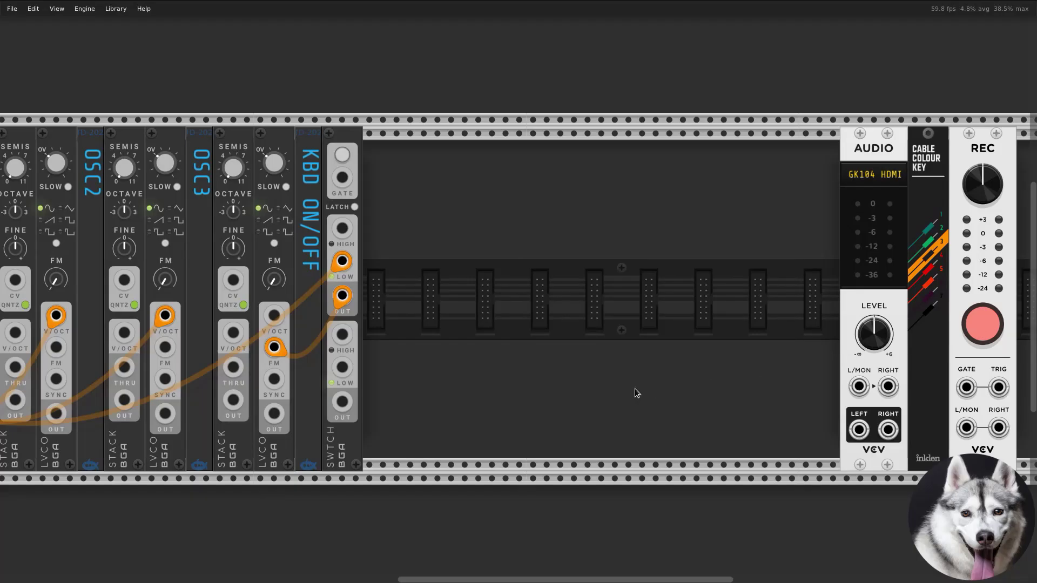
# Duplicate a text display, place it after the KBD switch and label it "Mixer".
pyautogui.hotkey('ctrl', 'd')
pyautogui.moveTo(309, 469); pyautogui.dragTo(373, 463)
pyautogui.moveTo(376, 273); pyautogui.dragTo(374, 154)
pyautogui.write('Mixer')
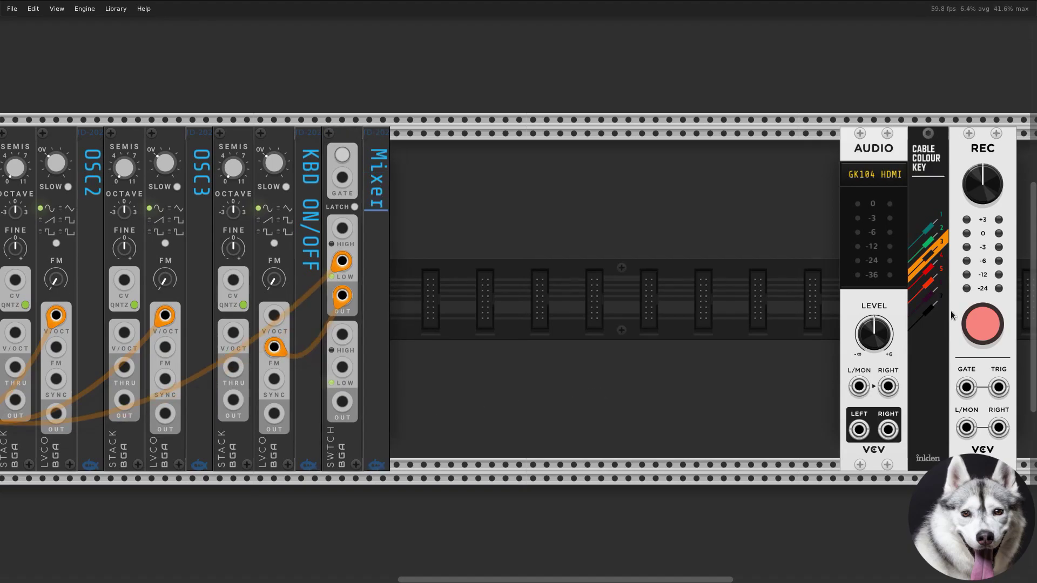
# Add a Bogaudio MUTE8 module directly after the Mixer label.
pyautogui.rightClick(431, 376)
pyautogui.write('mute8')
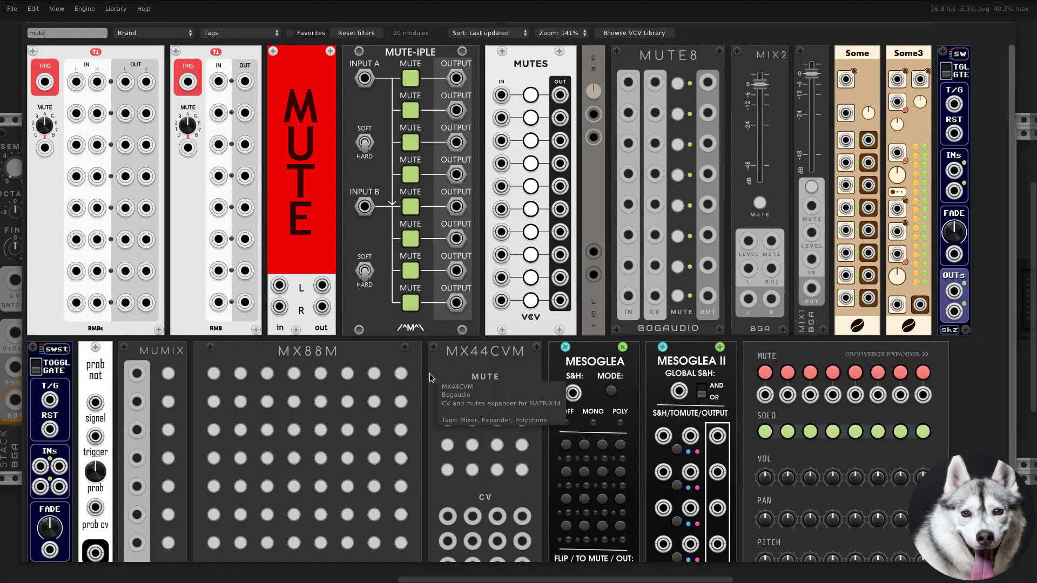
pyautogui.click(104, 68)
pyautogui.moveTo(432, 161); pyautogui.dragTo(452, 158)
# Filter the module library to the Bogaudio brand and add a MATRIX81 mixer beside MUTE8.
pyautogui.rightClick(378, 81)
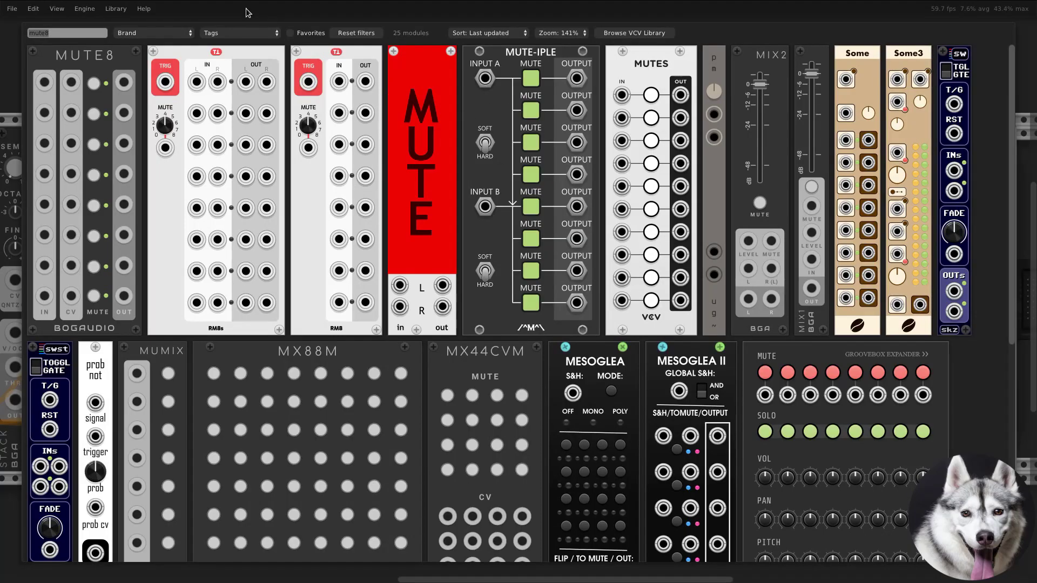
pyautogui.click(183, 33)
pyautogui.click(147, 353)
pyautogui.moveTo(76, 33); pyautogui.dragTo(17, 35)
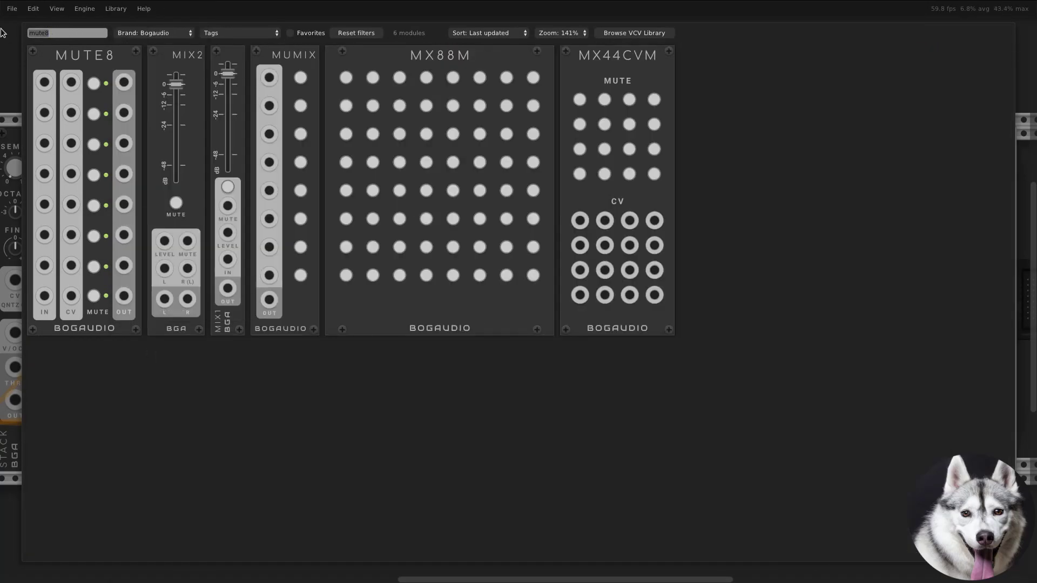
pyautogui.write('matrix81')
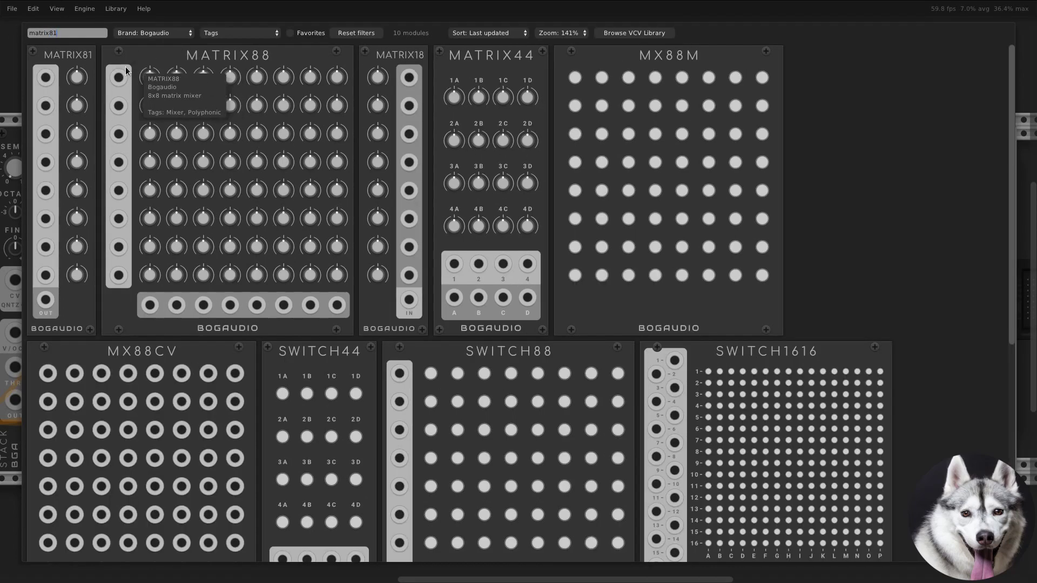
pyautogui.click(76, 69)
pyautogui.rightClick(561, 142)
pyautogui.click(597, 327)
pyautogui.moveTo(383, 277); pyautogui.dragTo(494, 273)
# Add a Bogaudio Noise module in the free rack space after MATRIX81.
pyautogui.scroll(-2, 493, 272)
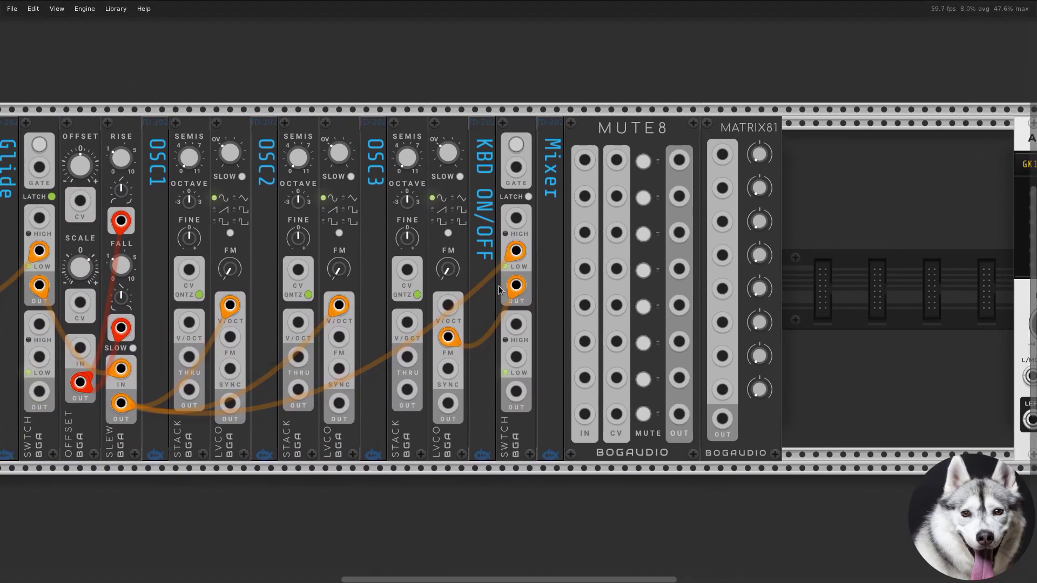
pyautogui.press('Return')
pyautogui.write('noise')
pyautogui.press('Return')
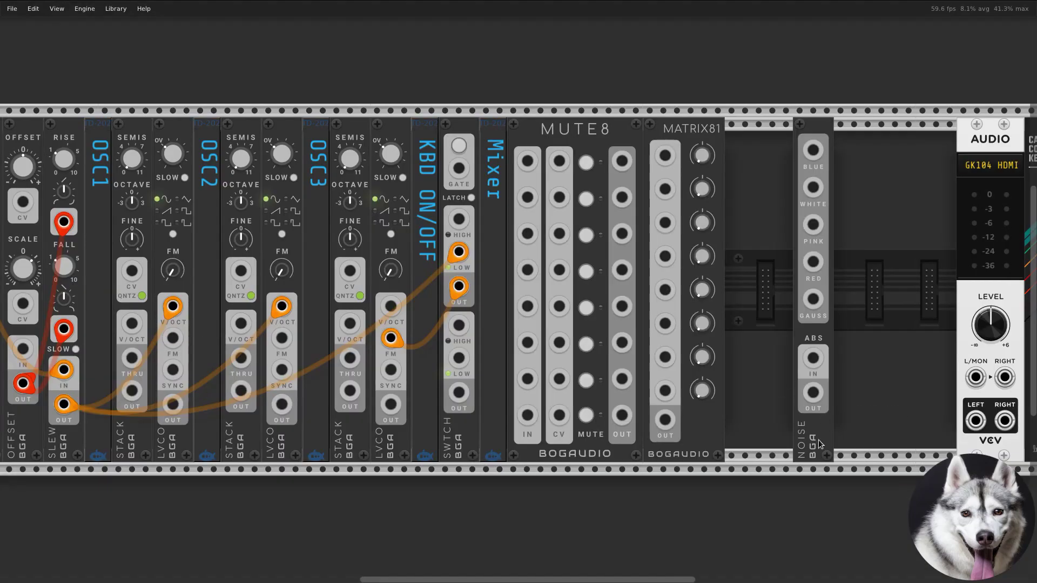
# Add a Bogaudio SWITCH module in the free rack space after the Noise module.
pyautogui.press('Return')
pyautogui.write('switch')
pyautogui.rightClick(791, 452)
pyautogui.press('Escape')
# Duplicate a text display after MATRIX81, label it "Noise" and place the Noise module directly beside it.
pyautogui.hotkey('ctrl', 'd')
pyautogui.moveTo(520, 454); pyautogui.dragTo(737, 445)
pyautogui.moveTo(738, 210); pyautogui.dragTo(738, 128)
pyautogui.write('Noise')
pyautogui.moveTo(813, 135); pyautogui.dragTo(772, 135)
# Patch the white and pink noise outputs to the new SWITCH's High 1 and Low 1 inputs, enable its latch and place it beside Noise.
pyautogui.moveTo(774, 188); pyautogui.dragTo(853, 219)
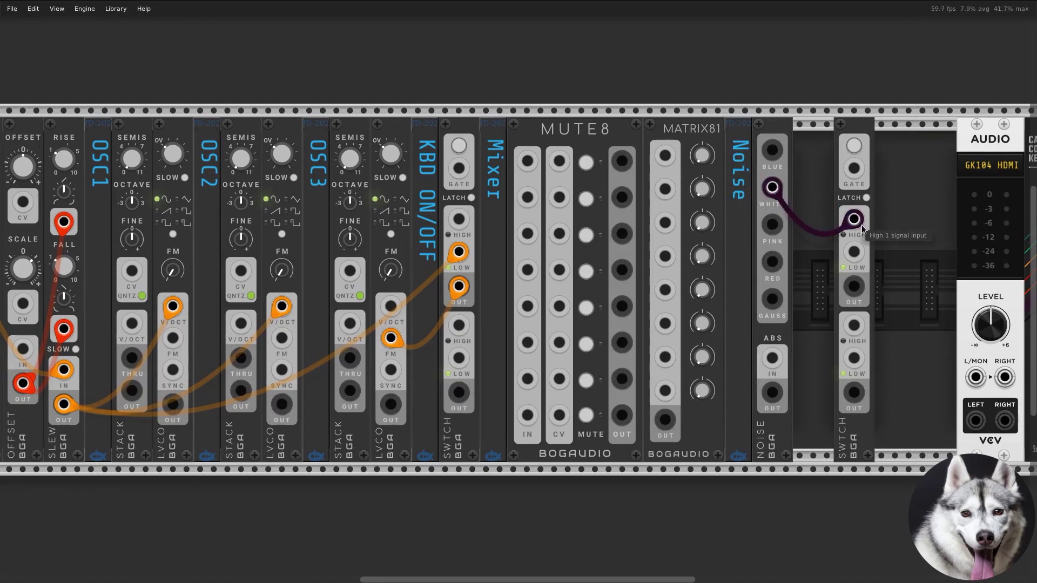
pyautogui.moveTo(772, 224); pyautogui.dragTo(854, 252)
pyautogui.rightClick(844, 198)
pyautogui.click(873, 352)
pyautogui.moveTo(844, 135); pyautogui.dragTo(803, 135)
# Move the Noise label, Noise module and its SWITCH as a group in front of the Mixer section.
pyautogui.moveTo(730, 110); pyautogui.dragTo(811, 198)
pyautogui.moveTo(811, 198); pyautogui.dragTo(565, 50)
pyautogui.moveTo(816, 252); pyautogui.dragTo(495, 251)
pyautogui.moveTo(496, 251); pyautogui.dragTo(605, 250)
pyautogui.moveTo(609, 54); pyautogui.dragTo(493, 169)
pyautogui.click(615, 486)
# Patch the three LVCO outputs and the noise SWITCH output to MUTE8 inputs 1 to 4.
pyautogui.moveTo(172, 404); pyautogui.dragTo(636, 161)
pyautogui.moveTo(282, 403); pyautogui.dragTo(636, 197)
pyautogui.moveTo(391, 404); pyautogui.dragTo(643, 233)
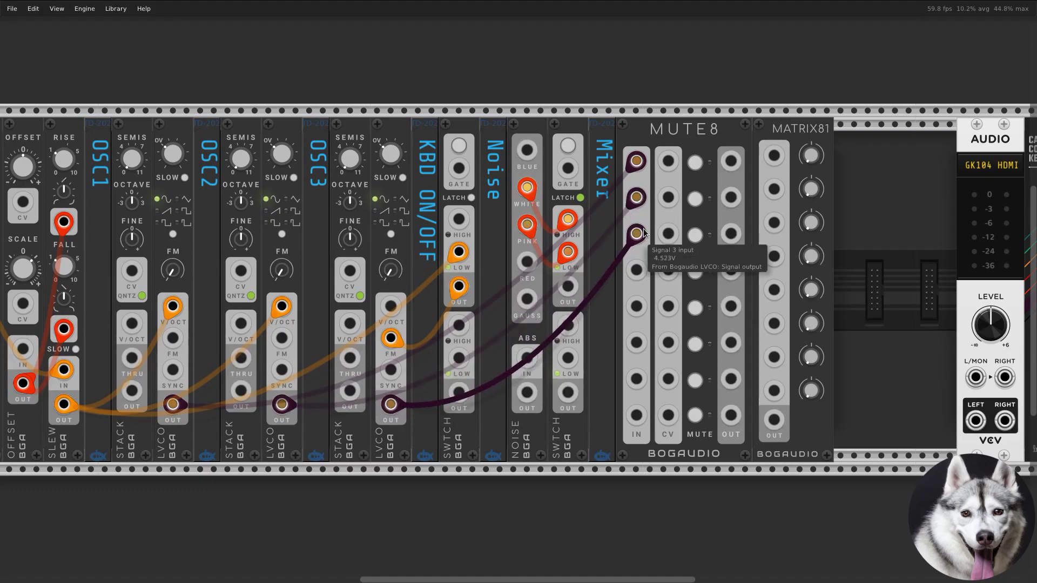
pyautogui.moveTo(568, 287); pyautogui.dragTo(636, 270)
# Patch MUTE8 outputs 1 to 5 to the corresponding MATRIX81 inputs.
pyautogui.moveTo(730, 160); pyautogui.dragTo(774, 156)
pyautogui.moveTo(730, 197); pyautogui.dragTo(774, 189)
pyautogui.moveTo(730, 233); pyautogui.dragTo(774, 222)
pyautogui.moveTo(731, 270); pyautogui.dragTo(774, 256)
pyautogui.moveTo(731, 305); pyautogui.dragTo(773, 289)
# Mute channels 1 to 5 on the MUTE8 module.
pyautogui.click(695, 307)
pyautogui.click(695, 271)
pyautogui.click(695, 234)
pyautogui.click(695, 199)
pyautogui.click(695, 162)
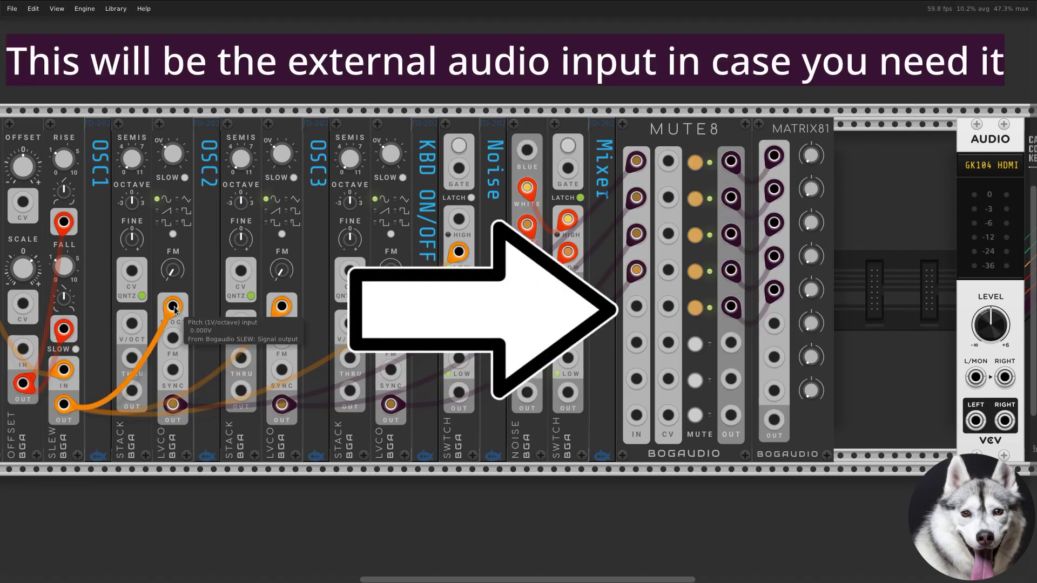
# Reroute the OSC1 and OSC2 pitch cables into their STACK V/OCT inputs and patch each STACK output to its LVCO's FM input.
pyautogui.moveTo(173, 306); pyautogui.dragTo(132, 324)
pyautogui.moveTo(132, 390); pyautogui.dragTo(173, 339)
pyautogui.moveTo(282, 306); pyautogui.dragTo(241, 323)
pyautogui.moveTo(242, 390); pyautogui.dragTo(281, 338)
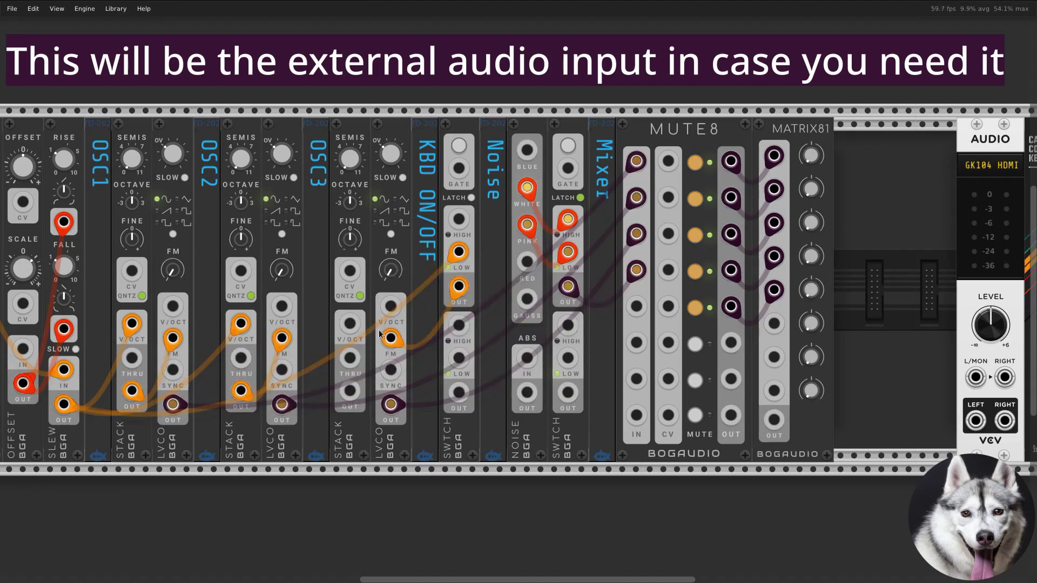
# Reroute the OSC3 pitch cable into its STACK V/OCT input and patch the STACK output to the LVCO's V/OCT input.
pyautogui.moveTo(391, 339); pyautogui.dragTo(391, 306)
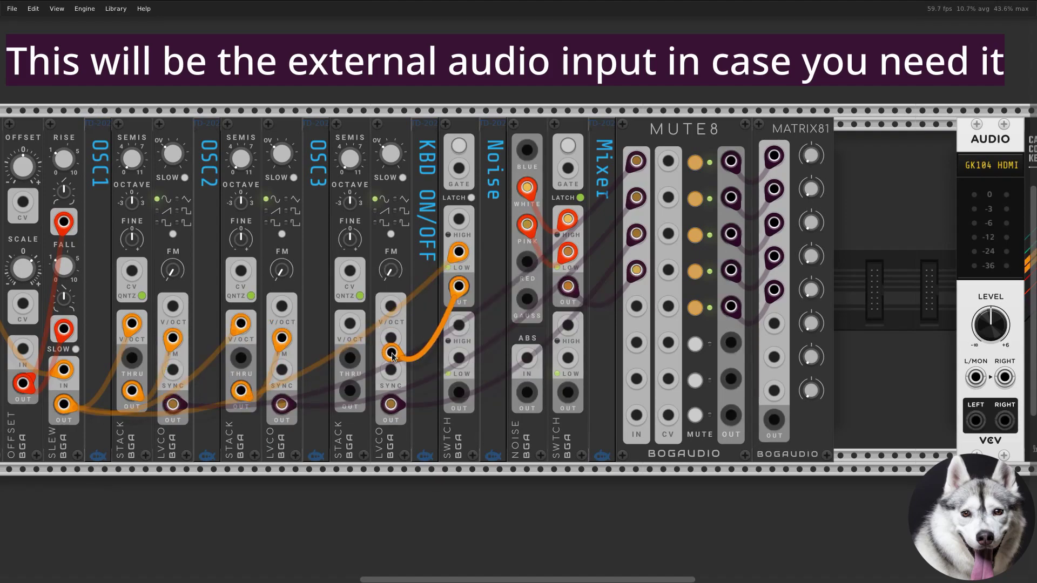
pyautogui.moveTo(390, 306); pyautogui.dragTo(350, 324)
pyautogui.moveTo(350, 391); pyautogui.dragTo(390, 307)
# Place a text display directly after MATRIX81 and label it "Filter".
pyautogui.moveTo(495, 493); pyautogui.dragTo(391, 513)
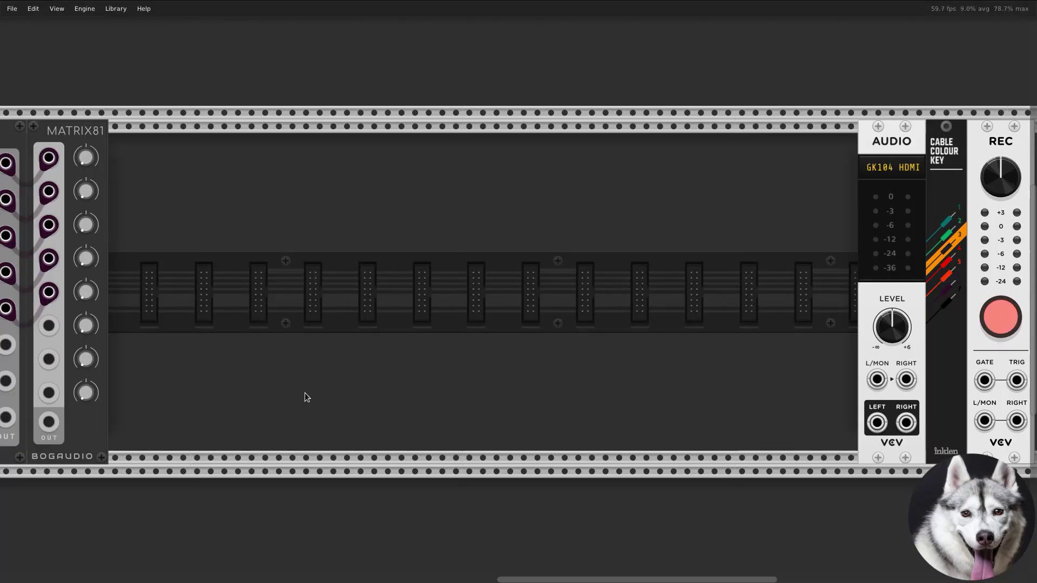
pyautogui.moveTo(303, 397); pyautogui.dragTo(457, 389)
pyautogui.click(279, 167)
pyautogui.hotkey('ctrl', 'a')
pyautogui.write('Filter')
# Find the Bogaudio VCF in the module library and add it after the Filter label, leaving free space between them.
pyautogui.rightClick(417, 278)
pyautogui.write('vcf')
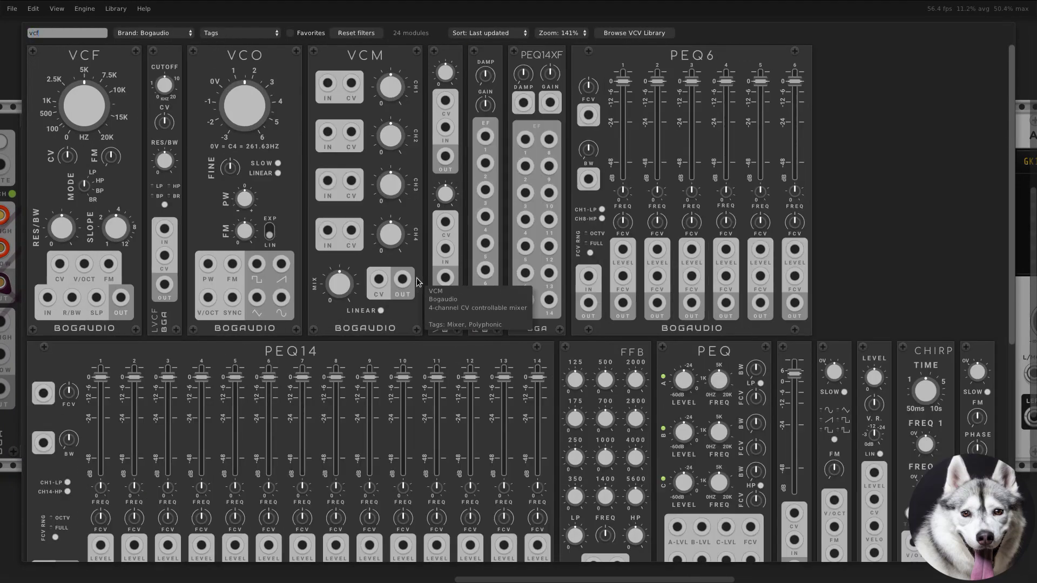
pyautogui.click(129, 100)
pyautogui.moveTo(447, 137); pyautogui.dragTo(515, 140)
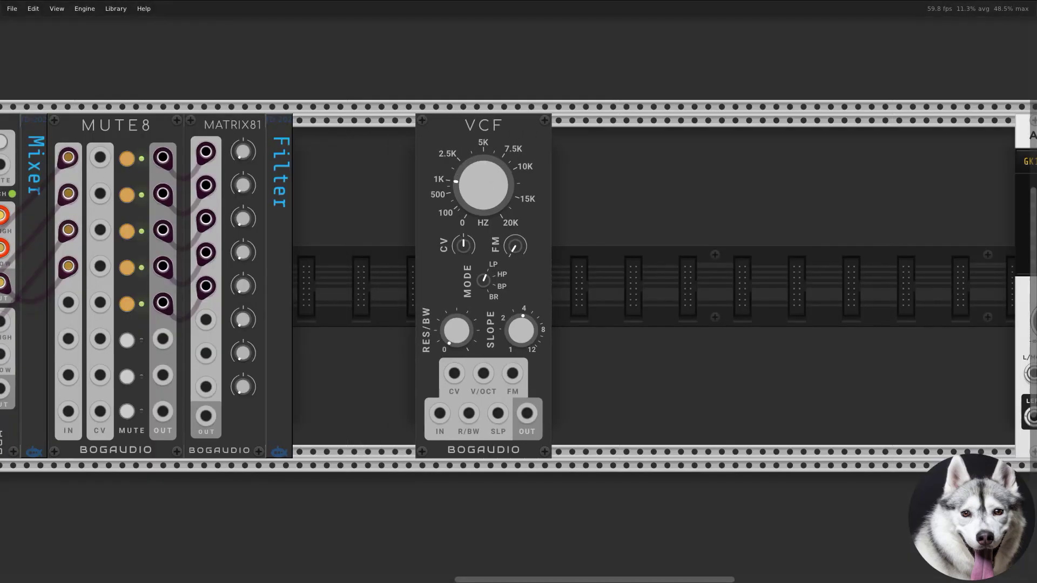
# Add a Bogaudio ADSR module directly after the Filter label.
pyautogui.rightClick(349, 303)
pyautogui.scroll(-5, 349, 303)
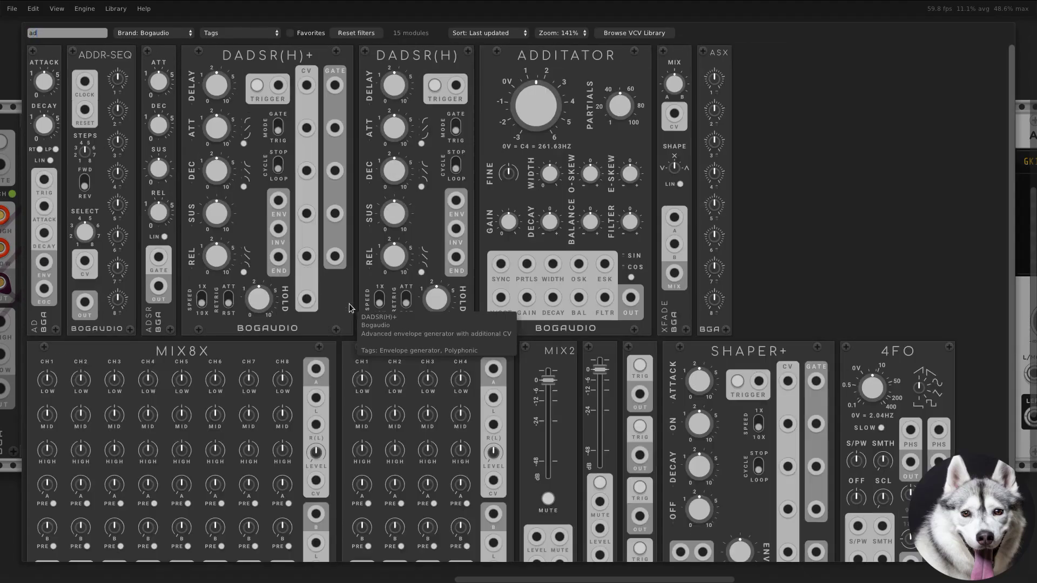
pyautogui.click(348, 303)
pyautogui.moveTo(363, 438); pyautogui.dragTo(333, 439)
# Add a UMIX beside the ADSR, patching the ADSR output to its first input and its output to the VCF's CV input.
pyautogui.rightClick(355, 439)
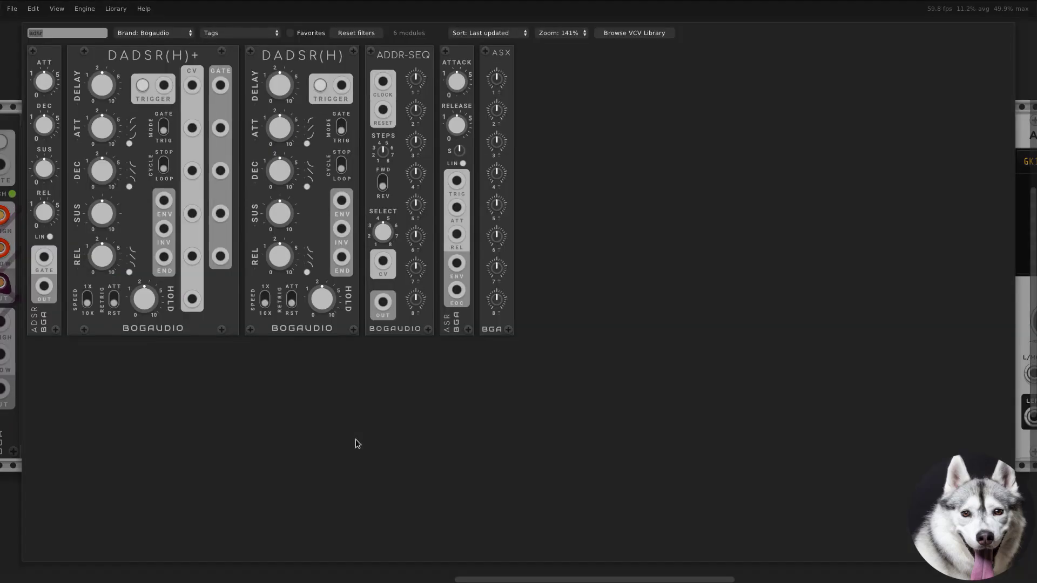
pyautogui.write('umix')
pyautogui.moveTo(44, 319); pyautogui.dragTo(353, 399)
pyautogui.moveTo(354, 399); pyautogui.dragTo(485, 380)
pyautogui.moveTo(313, 399); pyautogui.dragTo(354, 146)
pyautogui.moveTo(314, 315); pyautogui.dragTo(314, 323)
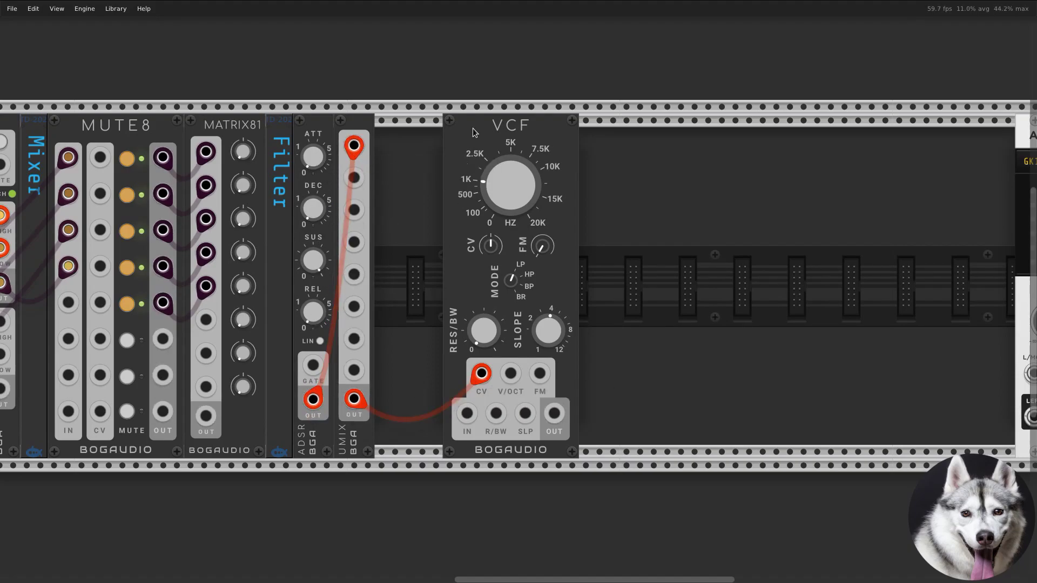
# Move the VCF farther along, duplicate the Filter text display after UMIX and label it "Filter mod on/off".
pyautogui.moveTo(469, 128); pyautogui.dragTo(497, 130)
pyautogui.hotkey('ctrl', 'd')
pyautogui.click(392, 270)
pyautogui.write('mod on/off')
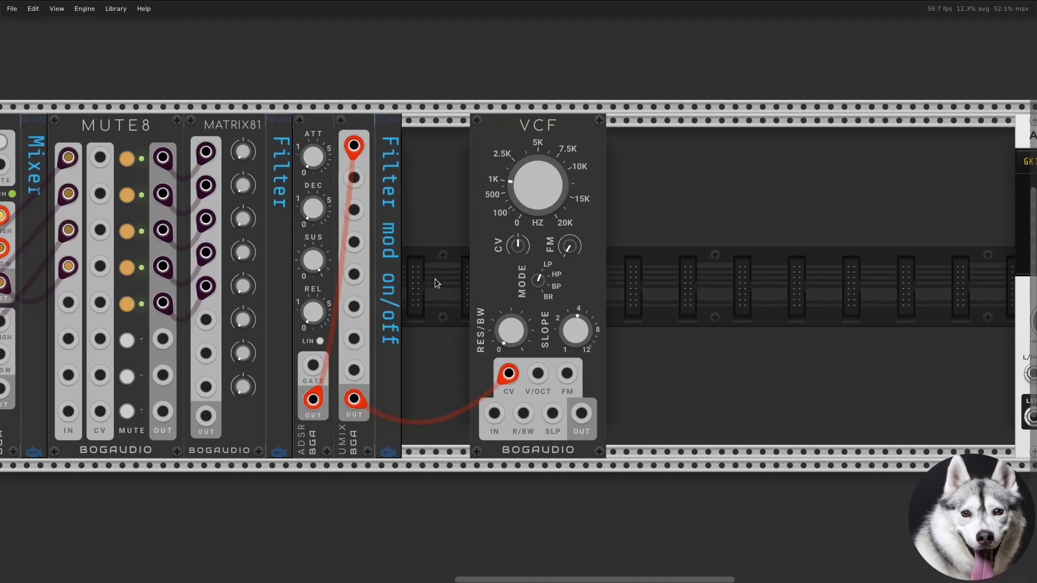
# Add a latched SWITCH after the Filter mod label and route the UMIX output through its Low 1 input to the VCF's CV input.
pyautogui.rightClick(435, 278)
pyautogui.click(43, 216)
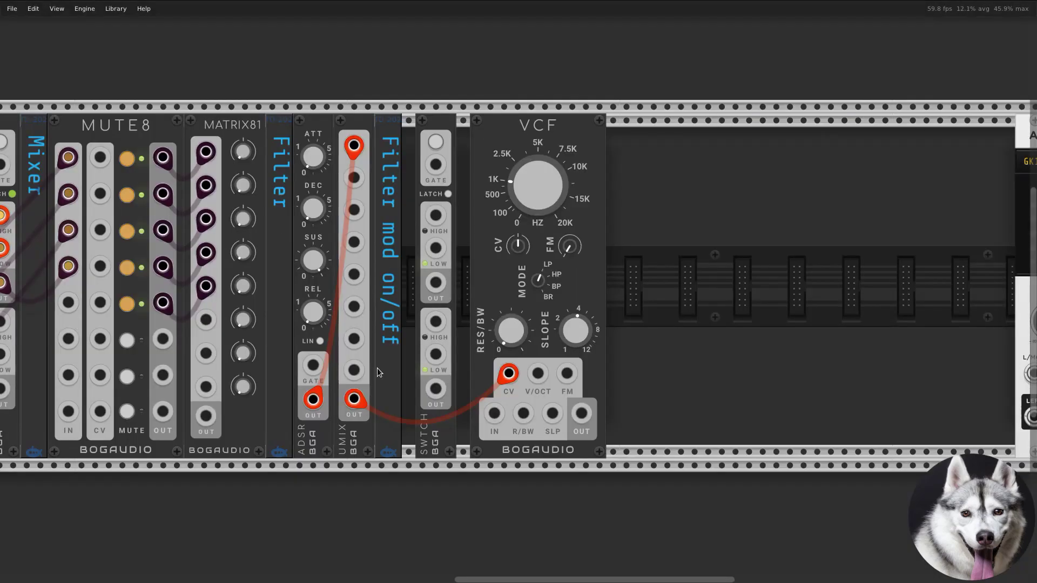
pyautogui.rightClick(426, 427)
pyautogui.click(433, 194)
pyautogui.moveTo(508, 373)
pyautogui.mouseDown()
pyautogui.moveTo(421, 248)
pyautogui.moveTo(507, 377)
pyautogui.mouseUp()
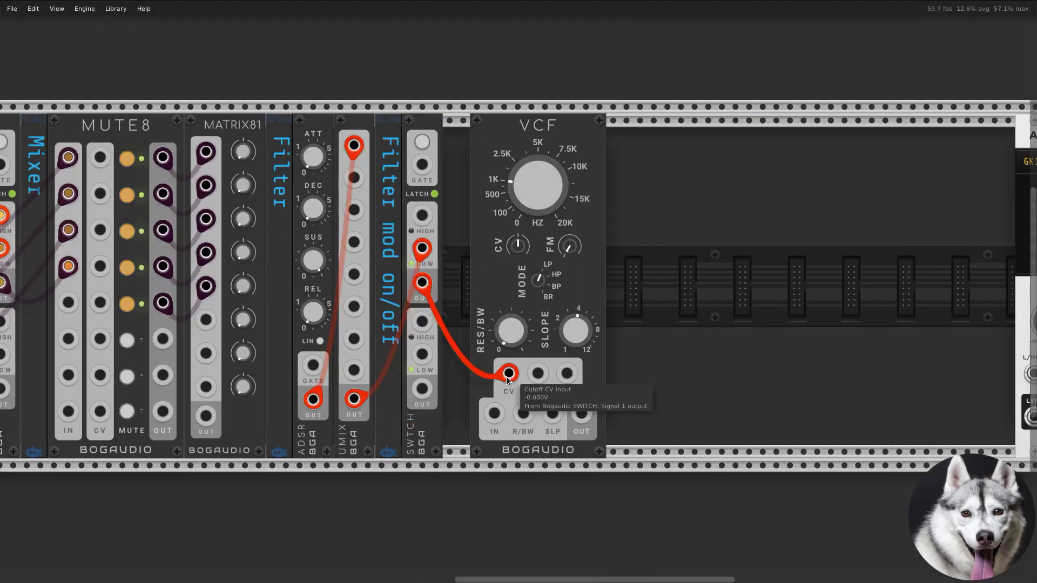
# Move the VCF farther along, duplicate a text display after the filter mod SWITCH and label it "Keyboard control 1 1/3".
pyautogui.moveTo(509, 447); pyautogui.dragTo(699, 447)
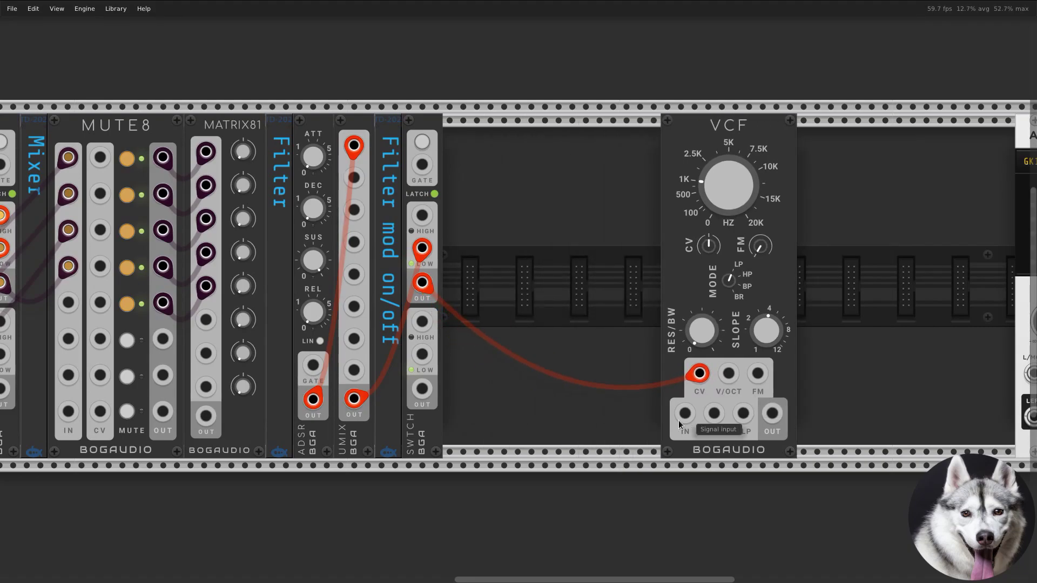
pyautogui.hotkey('ctrl', 'd')
pyautogui.moveTo(416, 446); pyautogui.dragTo(459, 432)
pyautogui.moveTo(459, 348); pyautogui.dragTo(457, 140)
pyautogui.click(457, 145)
pyautogui.moveTo(460, 372); pyautogui.dragTo(456, 137)
pyautogui.write('Keybo')
pyautogui.press('BackSpace')
pyautogui.press('BackSpace')
pyautogui.press('BackSpace')
pyautogui.press('BackSpace')
pyautogui.press('BackSpace')
pyautogui.write('Keyboard control 1 ')
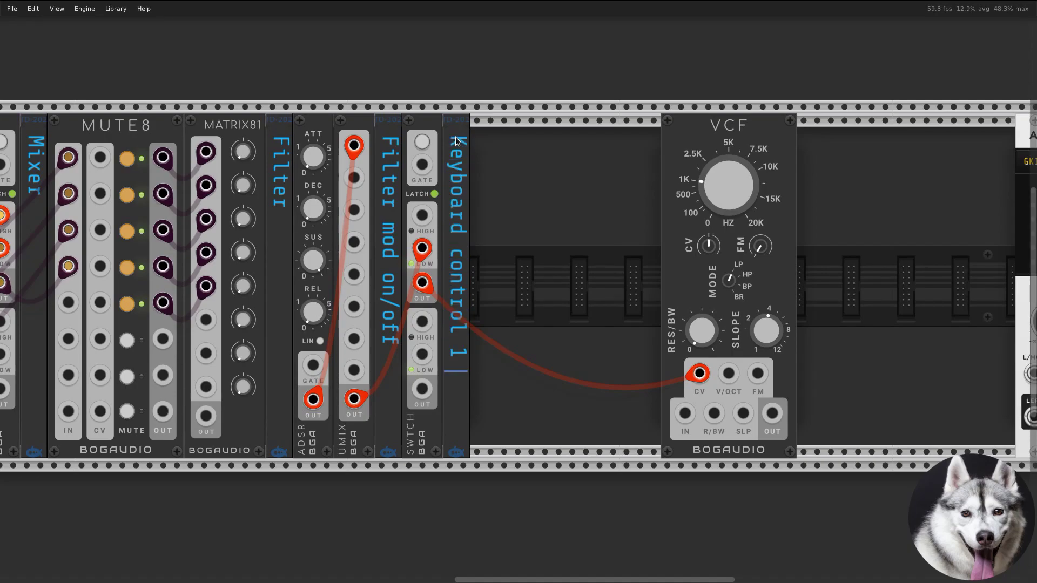
pyautogui.write('1/4')
# Add a Bogaudio OFFSET module after the Keyboard control 1 label and set its scale to 0.333.
pyautogui.rightClick(492, 355)
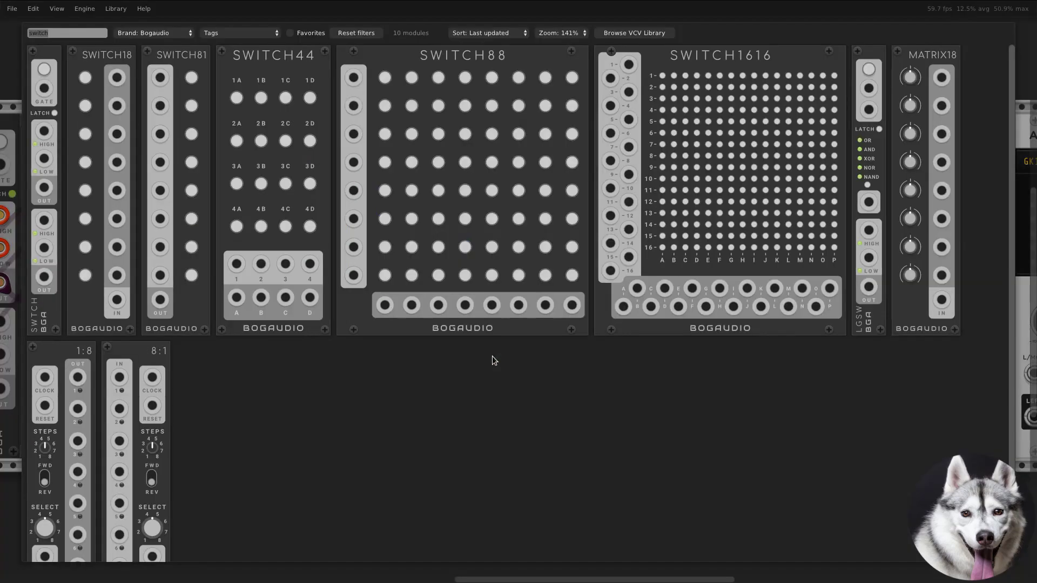
pyautogui.write('offset')
pyautogui.click(44, 325)
pyautogui.rightClick(492, 274)
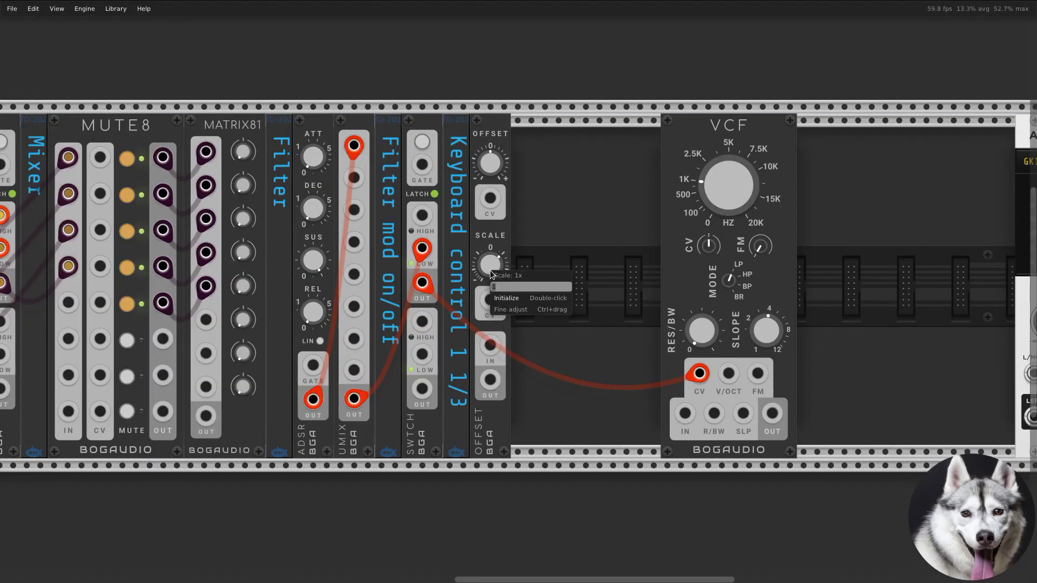
pyautogui.press('Return')
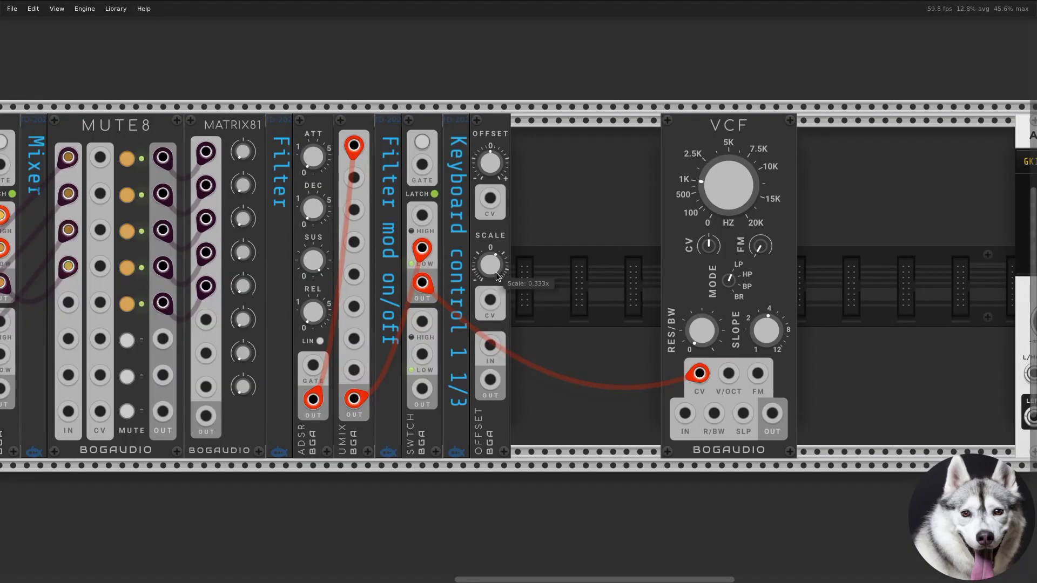
# Place a duplicate SWITCH after OFFSET, shift the VCF to make room and duplicate the whole Keyboard control 1 section beside it.
pyautogui.hotkey('ctrl', 'd')
pyautogui.moveTo(462, 447); pyautogui.dragTo(531, 440)
pyautogui.moveTo(686, 451); pyautogui.dragTo(754, 454)
pyautogui.moveTo(623, 488); pyautogui.dragTo(449, 435)
pyautogui.hotkey('ctrl', 'd')
# Relabel the duplicated section "Keyboard control 2 2/3" and set its OFFSET scale to 0.666.
pyautogui.click(562, 362)
pyautogui.press('BackSpace')
pyautogui.write('2')
pyautogui.press('Right')
pyautogui.press('Right')
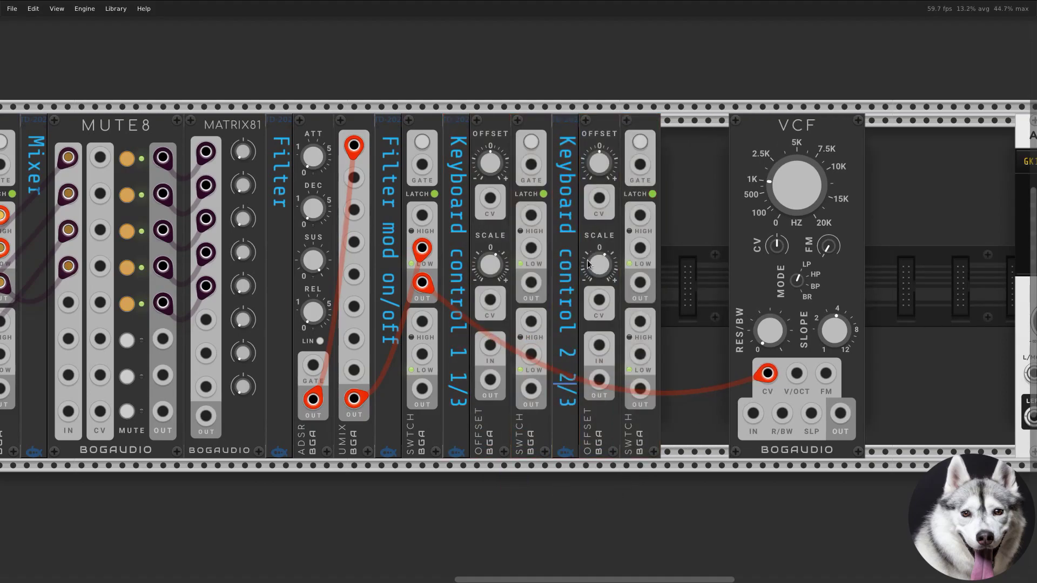
pyautogui.rightClick(602, 262)
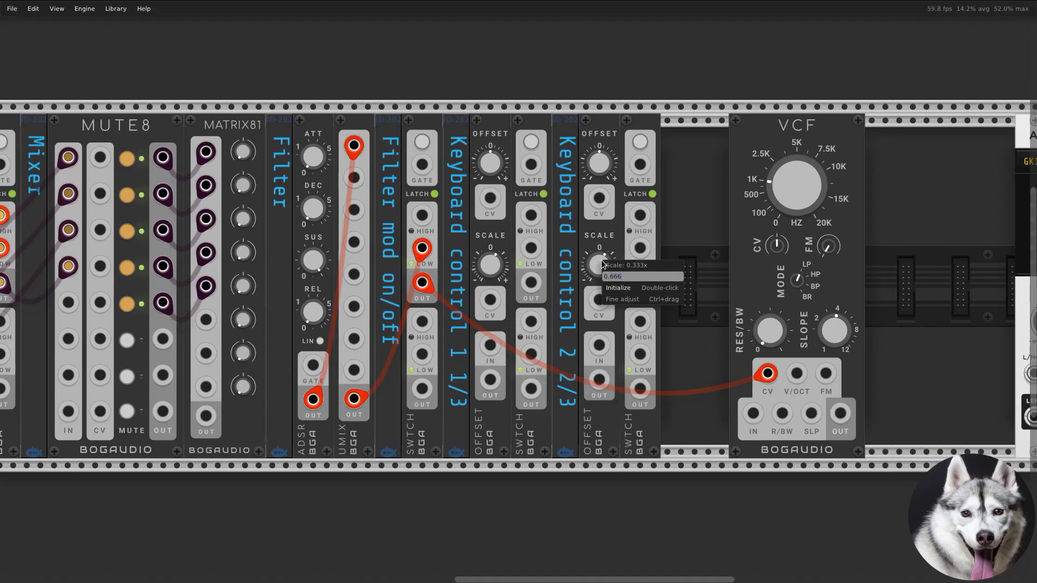
pyautogui.press('Escape')
# Add a UMIX after Keyboard control 2 and route that section's OFFSET output through its SWITCH and UMIX to the VCF's V/OCT input.
pyautogui.moveTo(599, 380); pyautogui.dragTo(680, 322)
pyautogui.write('umix')
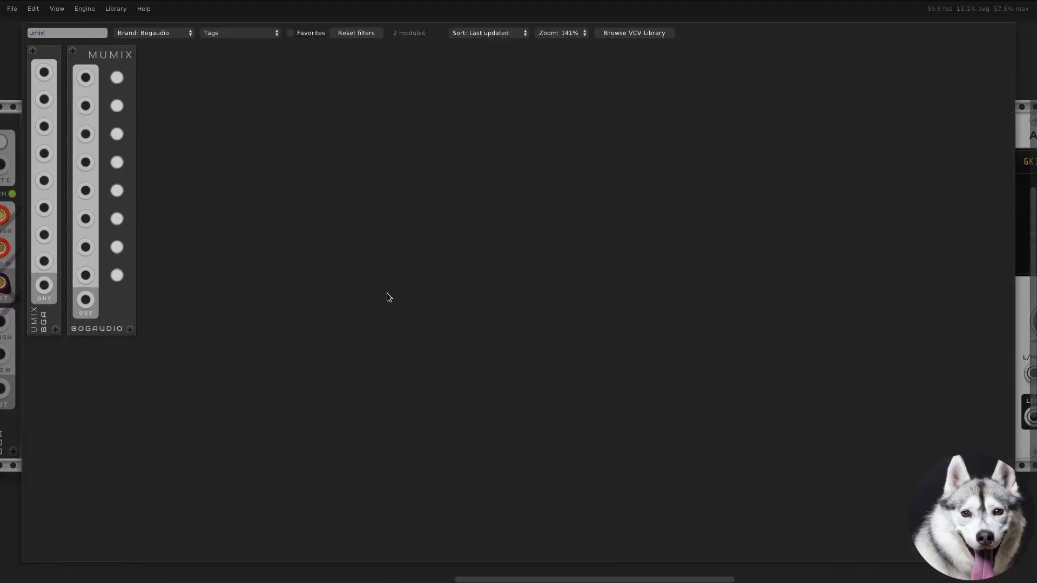
pyautogui.click(44, 324)
pyautogui.moveTo(681, 399); pyautogui.dragTo(797, 373)
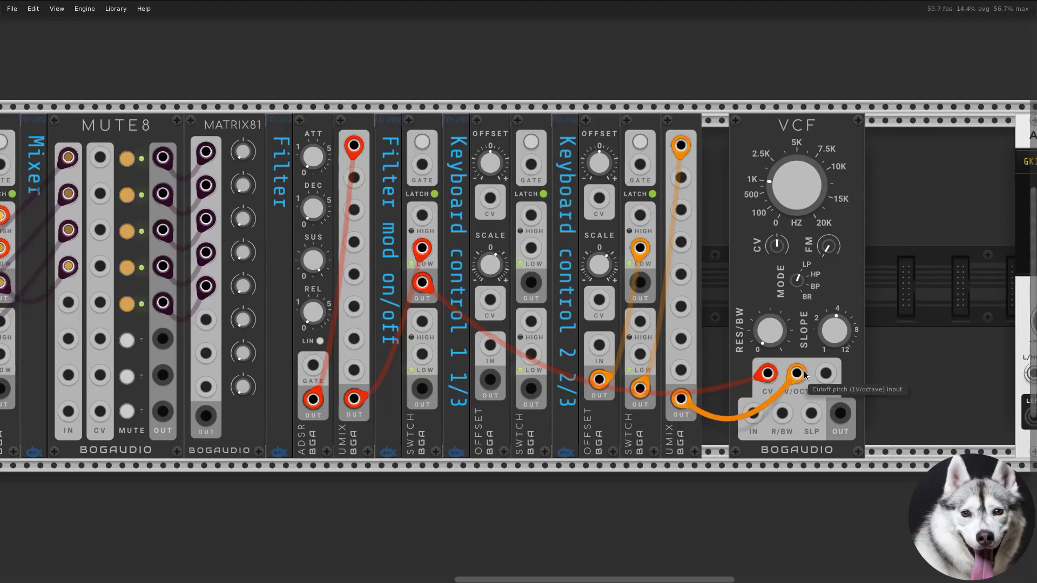
# Route Keyboard control 1's OFFSET through its SWITCH to UMIX input 2, and patch the glide SLEW output into both keyboard-control OFFSET inputs.
pyautogui.moveTo(497, 382); pyautogui.dragTo(531, 248)
pyautogui.moveTo(530, 388); pyautogui.dragTo(681, 177)
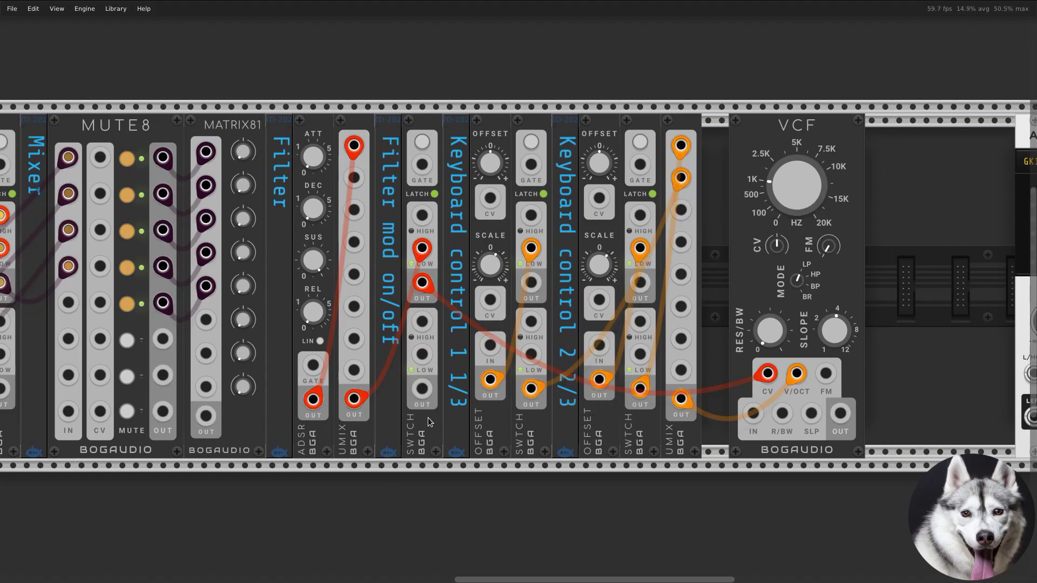
pyautogui.moveTo(490, 345); pyautogui.dragTo(478, 400)
pyautogui.hscroll(20, 743, 539)
pyautogui.moveTo(401, 392)
pyautogui.mouseDown()
pyautogui.moveTo(483, 327)
pyautogui.moveTo(510, 394)
pyautogui.mouseUp()
pyautogui.moveTo(652, 485); pyautogui.dragTo(625, 484)
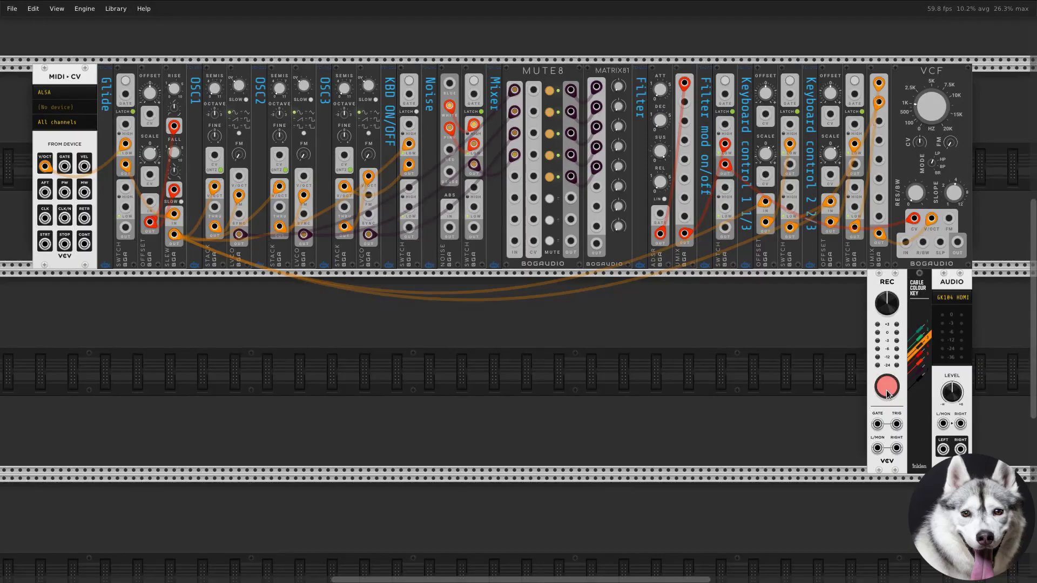
# Add another Bogaudio ADSR module in the second rack row, before the recorder and audio modules.
pyautogui.rightClick(763, 416)
pyautogui.write('adsr')
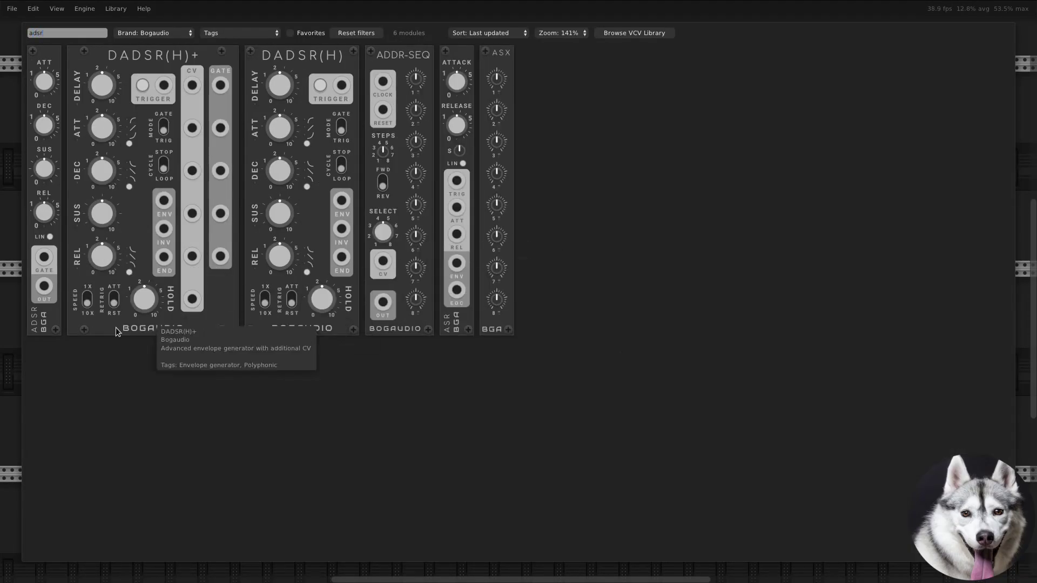
pyautogui.click(38, 327)
# Duplicate a text display, place it directly before the second-row ADSR and label it "EG (ADS)".
pyautogui.hotkey('ctrl', 'd')
pyautogui.moveTo(718, 263); pyautogui.dragTo(746, 281)
pyautogui.scroll(3, 820, 372)
pyautogui.moveTo(822, 374); pyautogui.dragTo(701, 352)
pyautogui.moveTo(586, 413); pyautogui.dragTo(580, 202)
pyautogui.write('E')
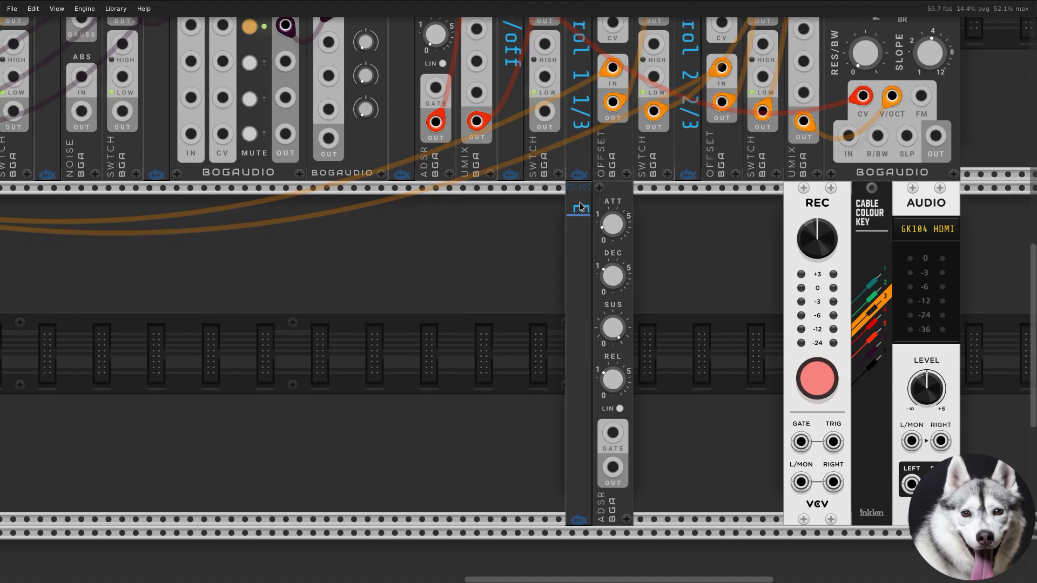
pyautogui.write('G (ADS)')
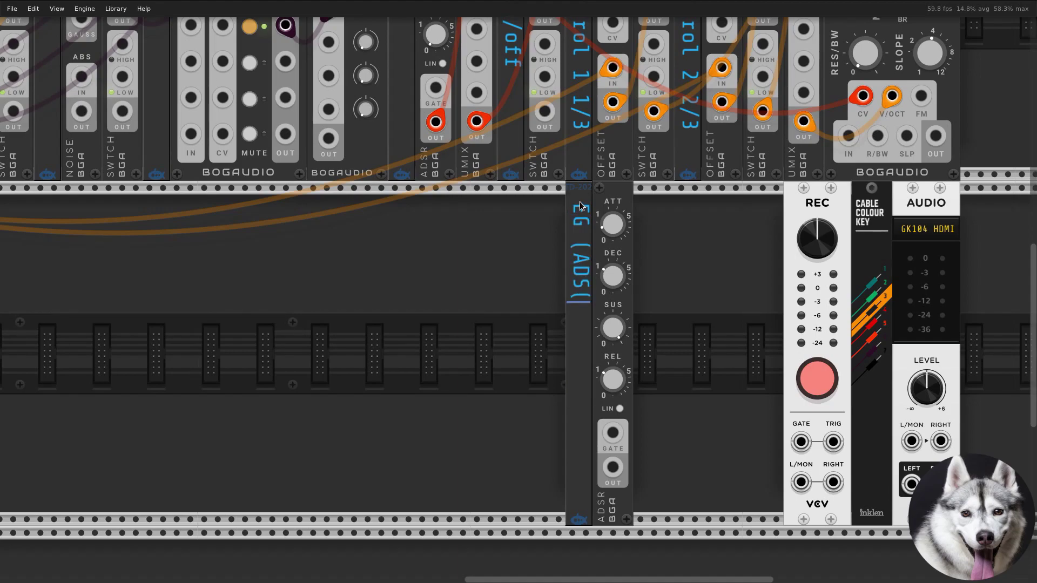
# Add a Bogaudio VCA module in the second row after the ADSR.
pyautogui.rightClick(680, 344)
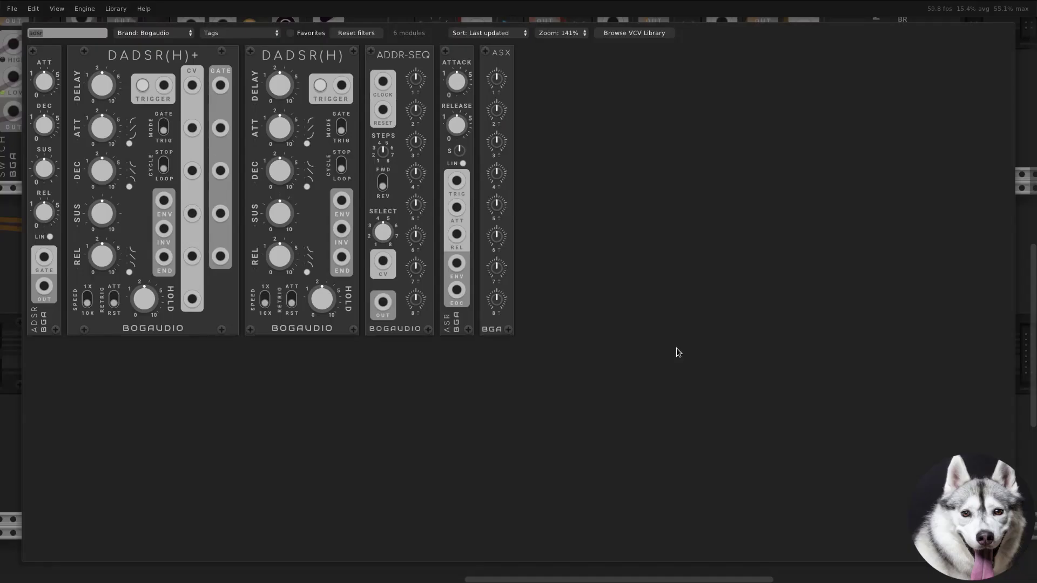
pyautogui.write('vca')
pyautogui.click(53, 313)
pyautogui.moveTo(681, 506); pyautogui.dragTo(690, 507)
# Duplicate the EG text display between the ADSR and VCA and label its two sections "env VCA" and "Vel VCA".
pyautogui.hotkey('ctrl', 'd')
pyautogui.moveTo(611, 520); pyautogui.dragTo(679, 513)
pyautogui.moveTo(646, 306); pyautogui.dragTo(647, 212)
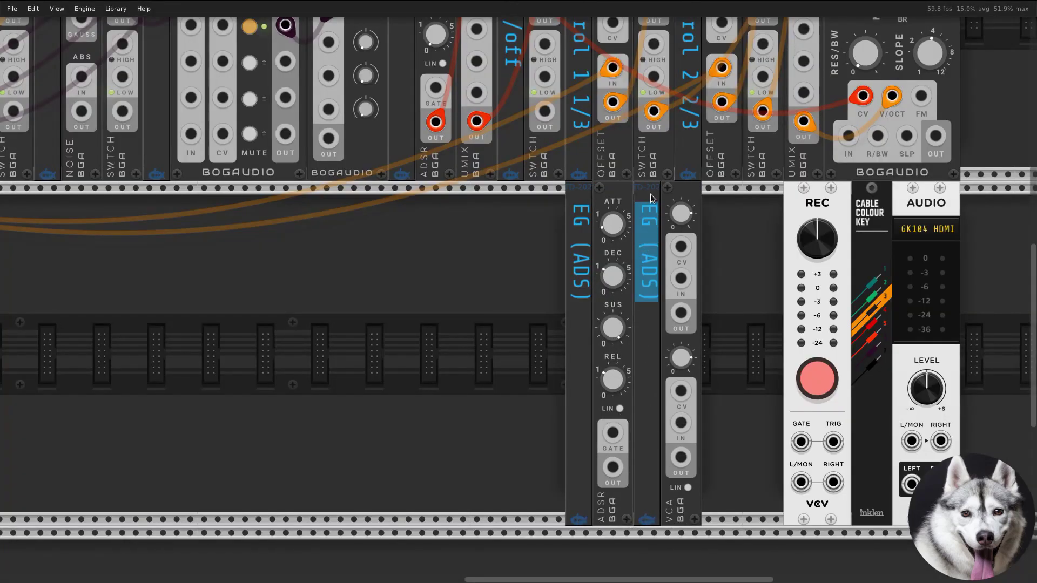
pyautogui.write('env VCA Vel VCA')
# Patch the second-row ADSR output to the CV input of the upper VCA channel with a green cable.
pyautogui.moveTo(613, 467); pyautogui.dragTo(683, 255)
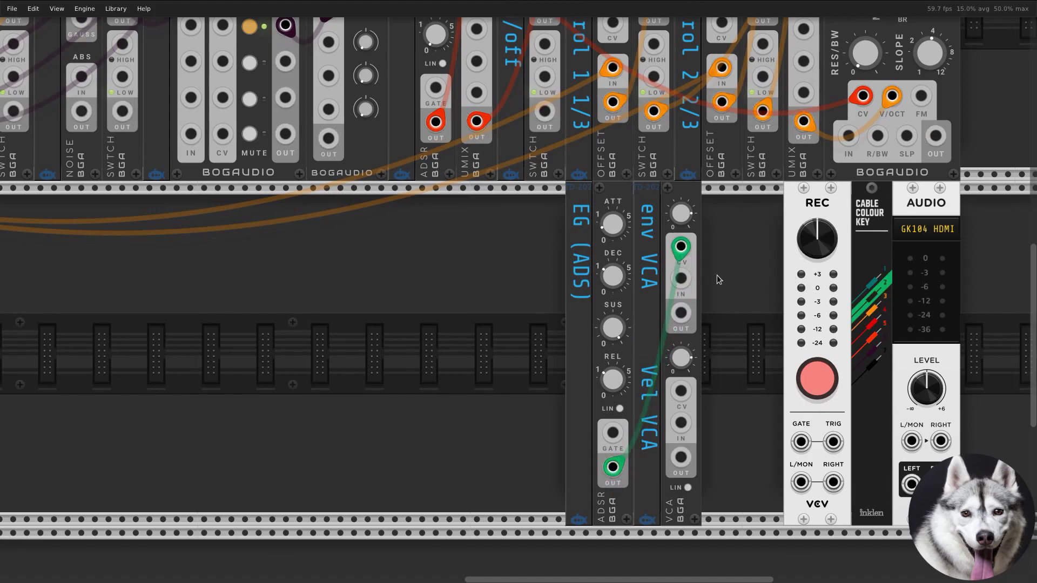
pyautogui.scroll(1, 718, 280)
pyautogui.hscroll(1, 718, 281)
pyautogui.moveTo(908, 173); pyautogui.dragTo(750, 518)
pyautogui.press('6')
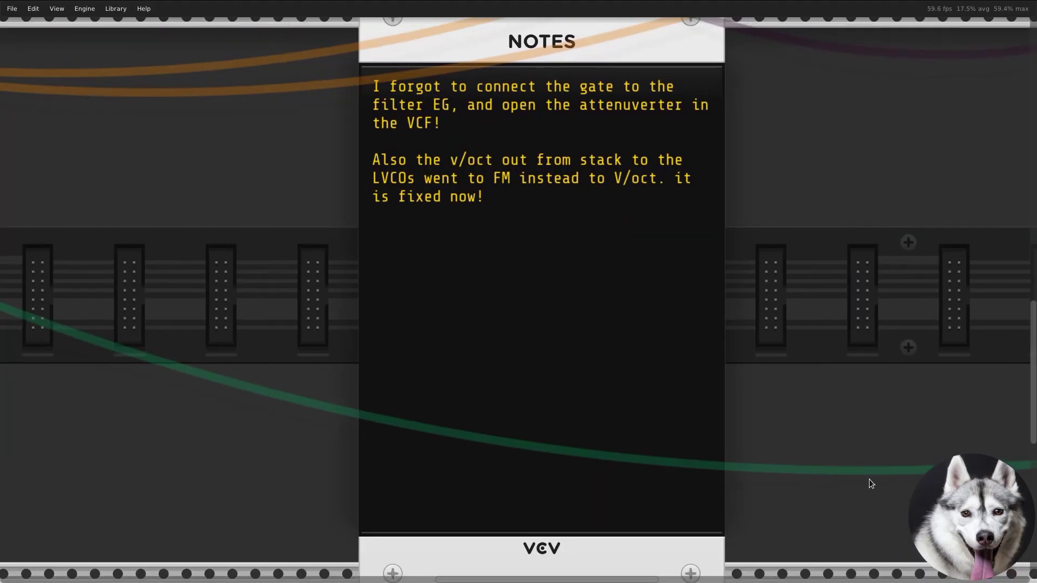
# Raise the Mix 4 level on MATRIX81 to about 36%.
pyautogui.moveTo(870, 479); pyautogui.dragTo(871, 483)
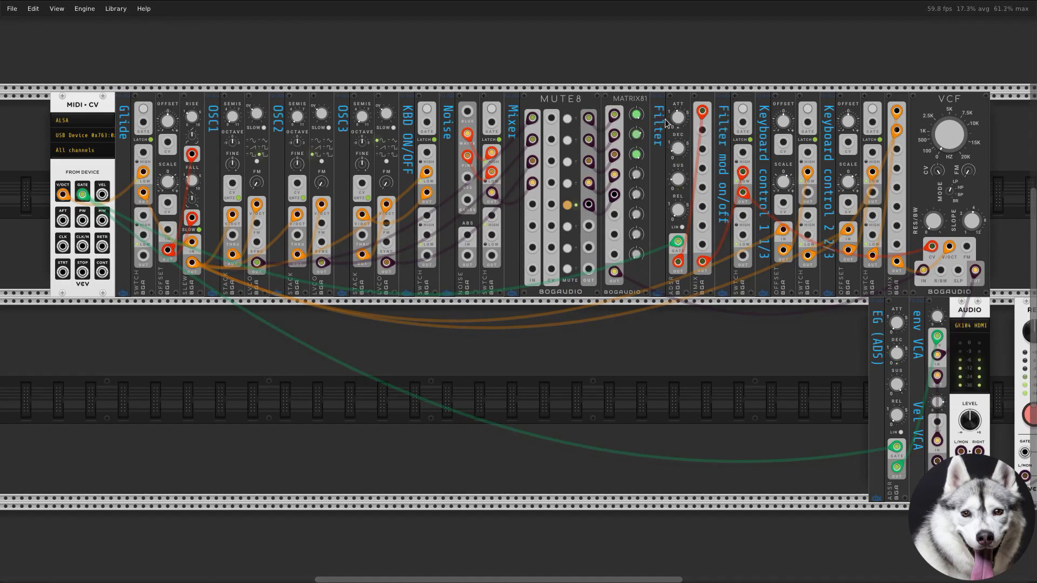
pyautogui.moveTo(677, 149)
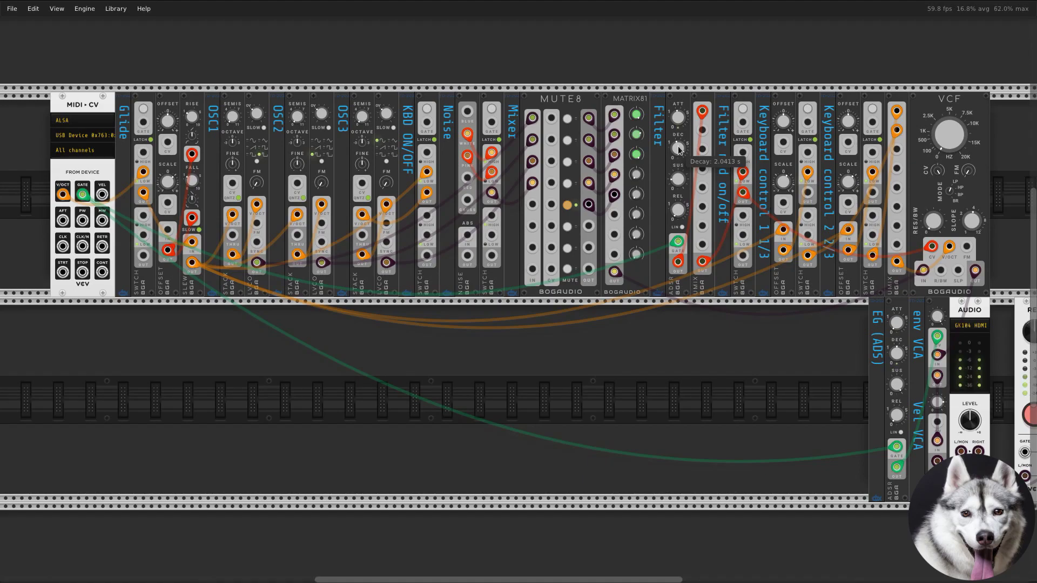
pyautogui.moveTo(634, 177); pyautogui.dragTo(634, 97)
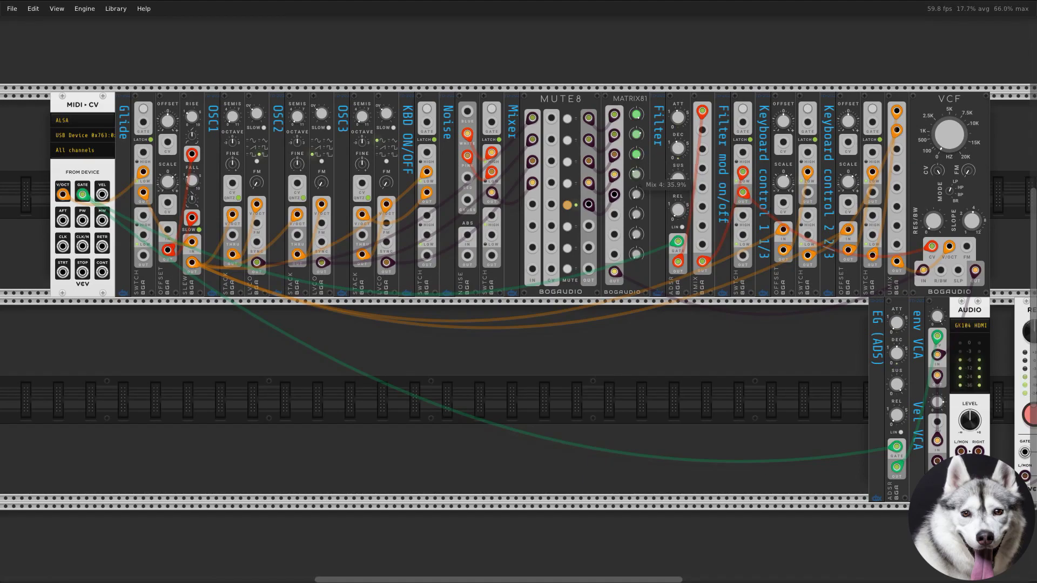
# Fine-tune the Mix 4 level on MATRIX81 to about 39%.
pyautogui.moveTo(236, 145)
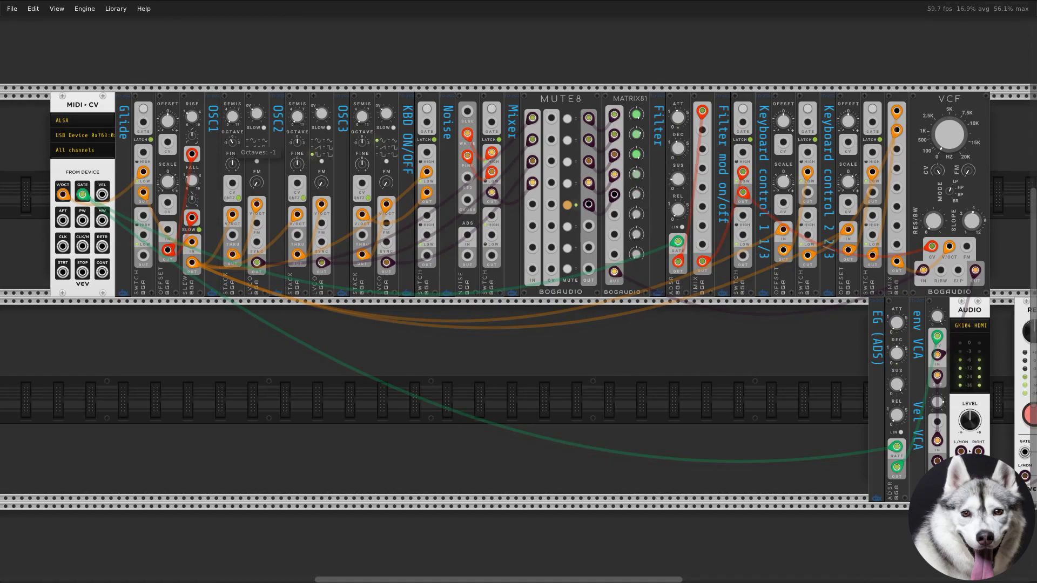
pyautogui.moveTo(297, 143)
pyautogui.moveTo(637, 179)
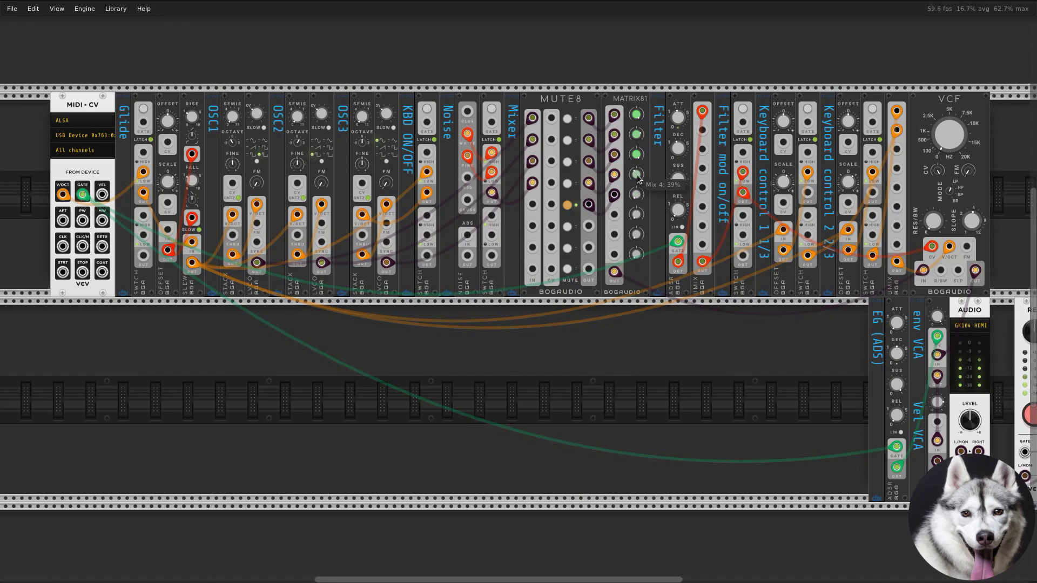
pyautogui.moveTo(637, 174); pyautogui.dragTo(637, 176)
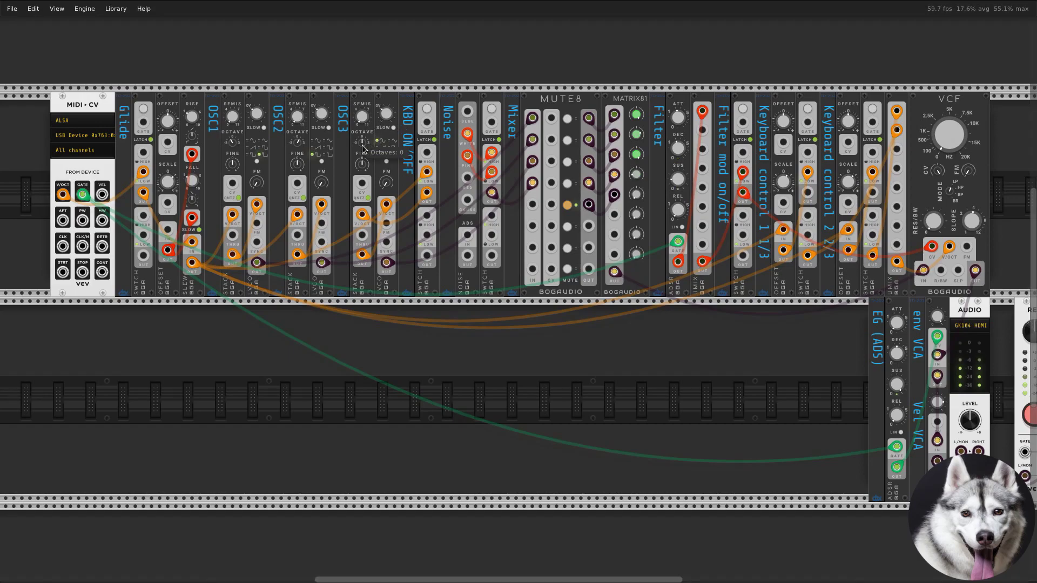
# Change the waveforms of the OSC3, OSC2 and OSC1 oscillators.
pyautogui.click(387, 163)
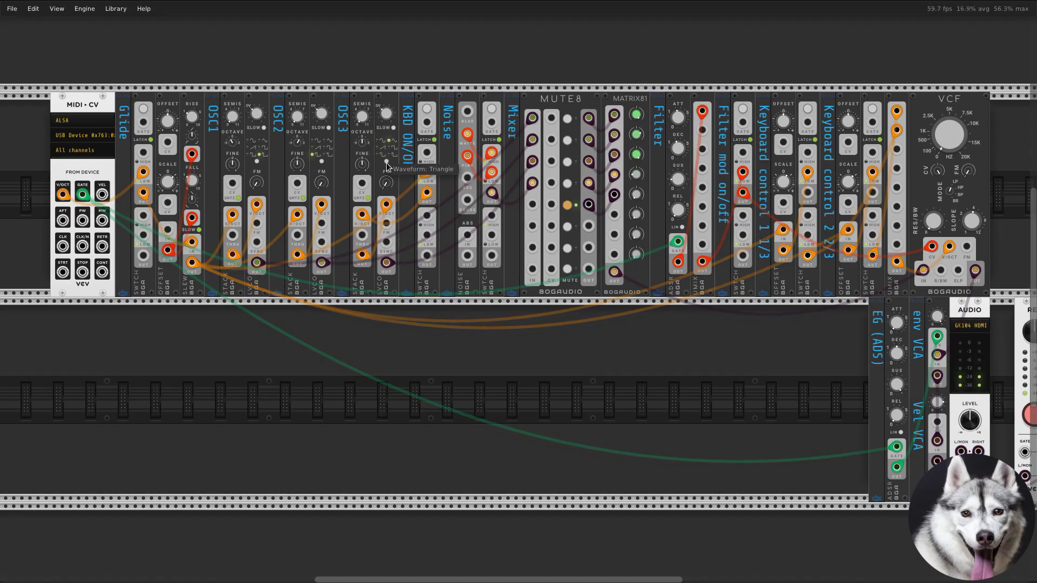
pyautogui.click(386, 163)
pyautogui.click(386, 163)
pyautogui.click(387, 163)
pyautogui.click(322, 163)
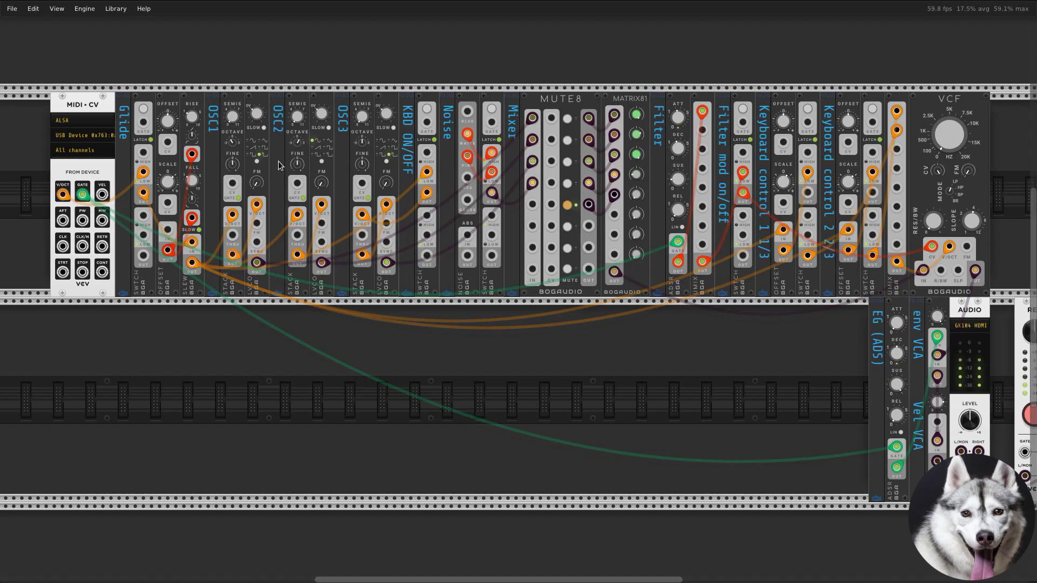
pyautogui.click(256, 162)
pyautogui.click(256, 162)
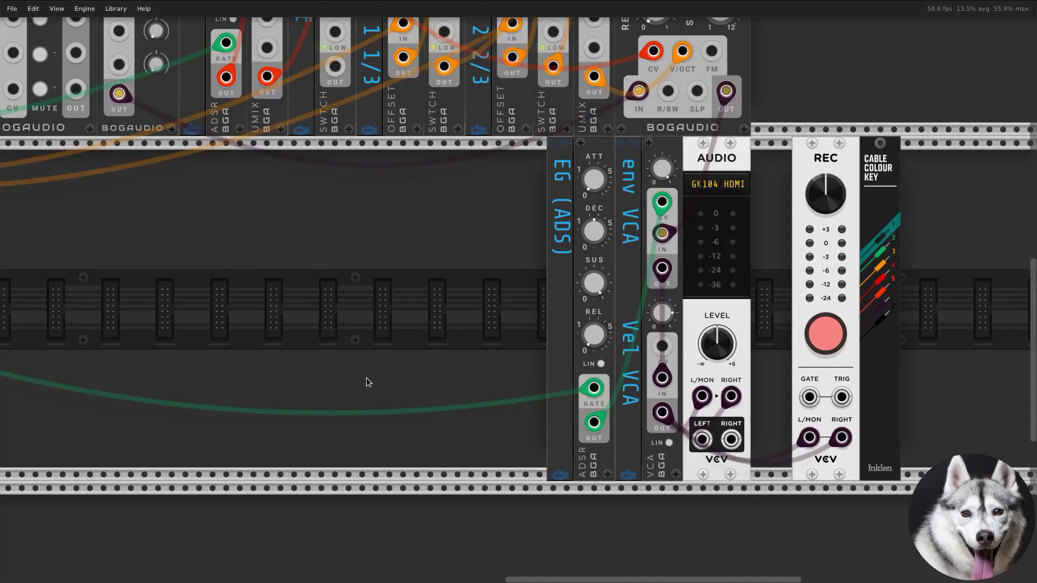
# Duplicate the EG text display into the empty part of the second row and label it "LFO".
pyautogui.hscroll(-5, 378, 380)
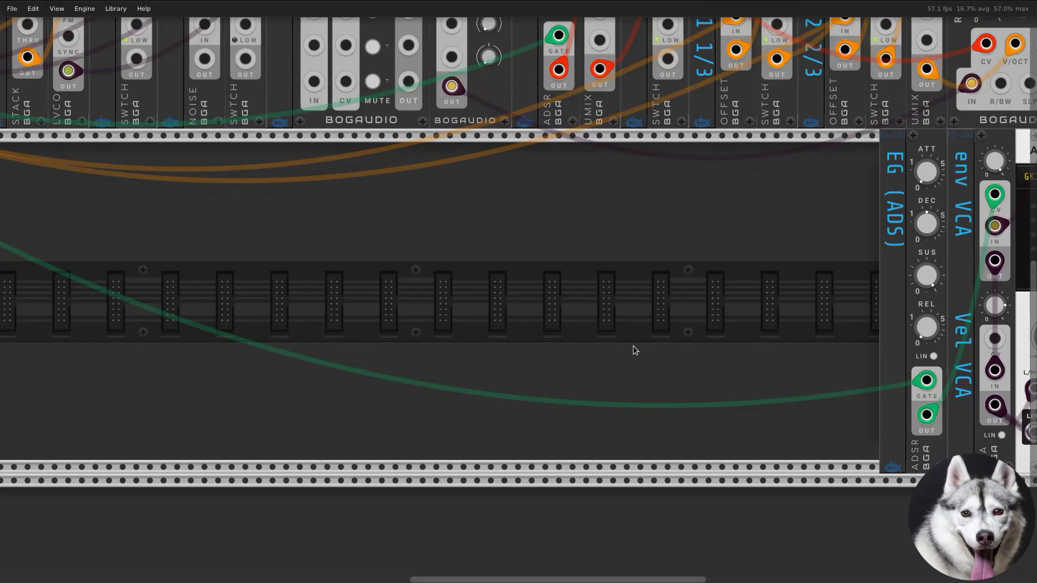
pyautogui.moveTo(911, 467); pyautogui.dragTo(426, 363)
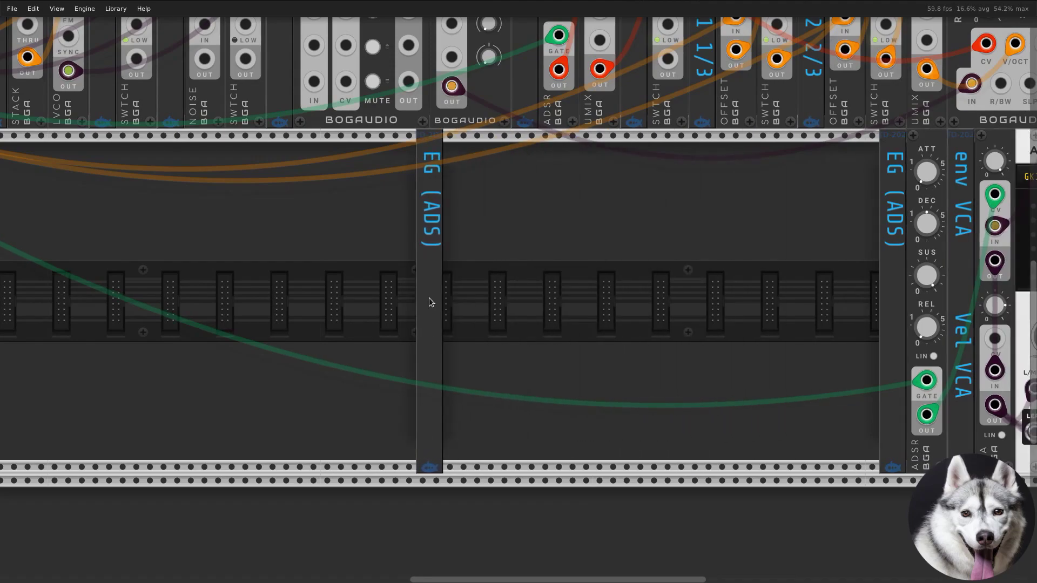
pyautogui.moveTo(431, 253); pyautogui.dragTo(419, 165)
pyautogui.write('LFO')
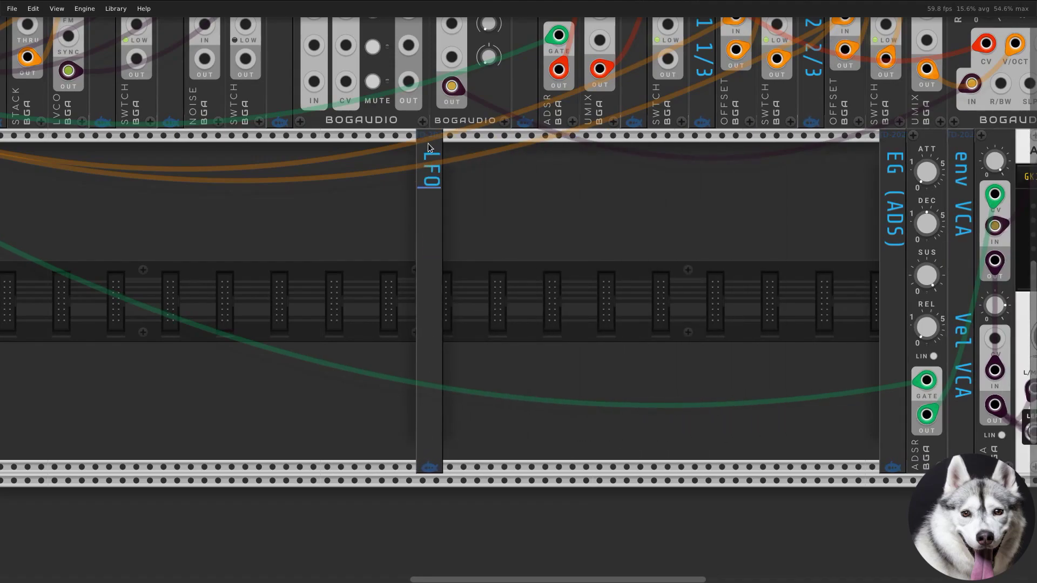
# Add a Bogaudio LLFO module beside the LFO label and duplicate it.
pyautogui.rightClick(504, 266)
pyautogui.write('LFO')
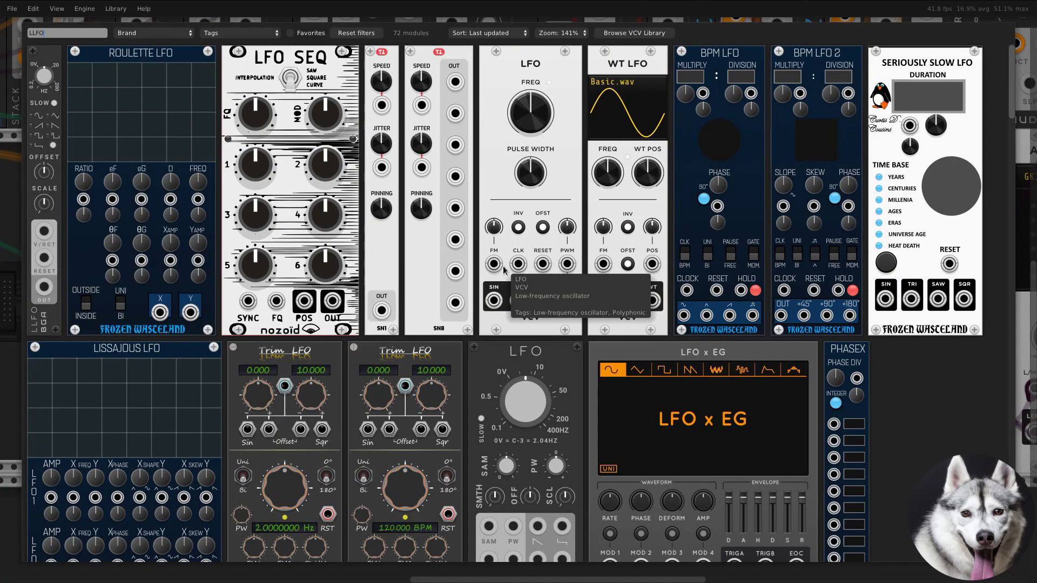
pyautogui.click(51, 311)
pyautogui.hotkey('ctrl', 'd')
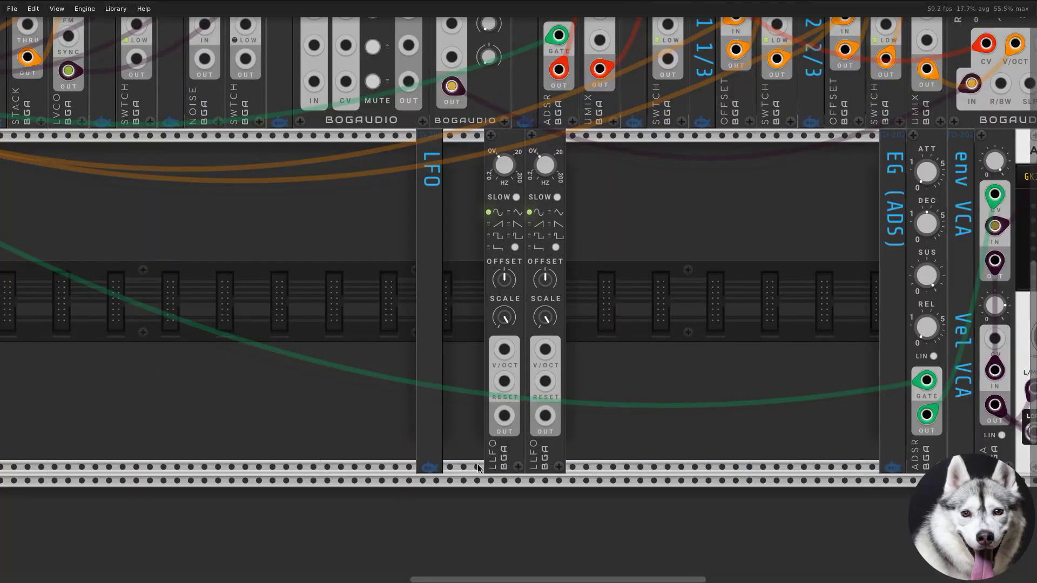
# Add a Bogaudio OFFSET module between the LFO label and the LLFOs, patching its output to both V/OCT inputs.
pyautogui.rightClick(586, 458)
pyautogui.write('OFFS')
pyautogui.click(150, 324)
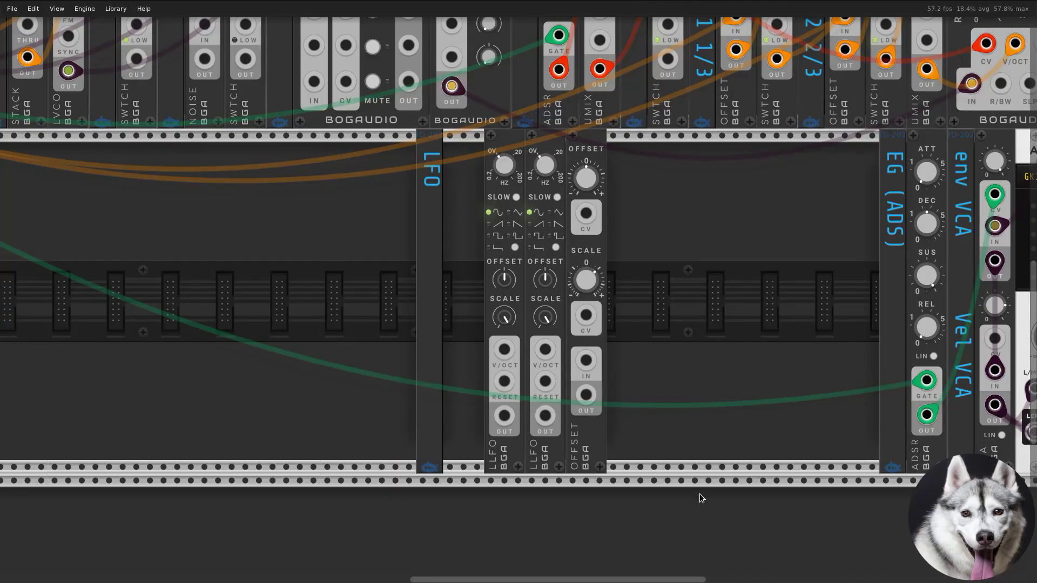
pyautogui.moveTo(701, 497); pyautogui.dragTo(483, 438)
pyautogui.moveTo(459, 401); pyautogui.dragTo(544, 352)
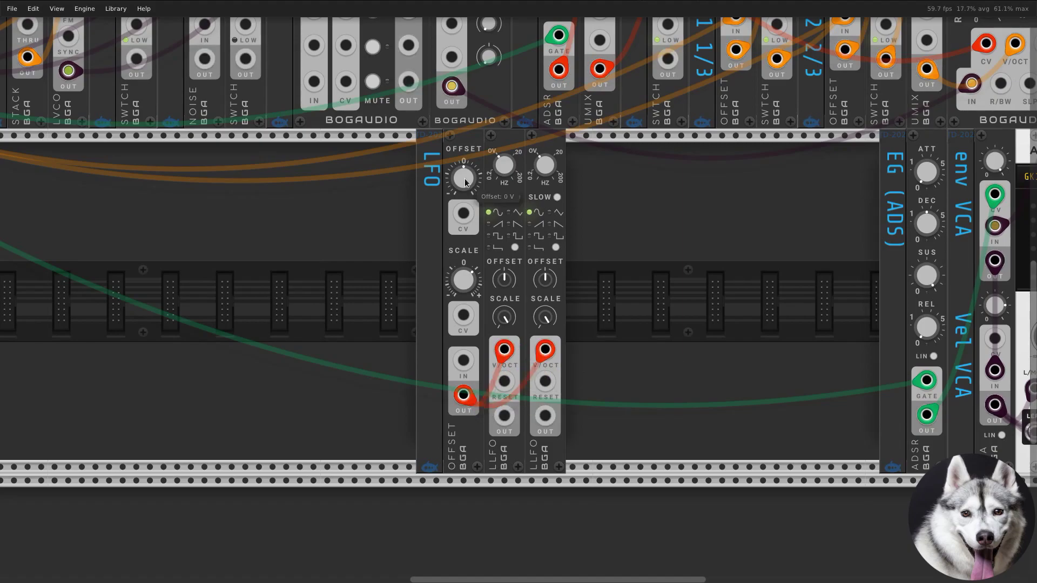
# Add a Bogaudio CMP module and a Bogaudio SWITCH module after the two LLFOs.
pyautogui.rightClick(695, 430)
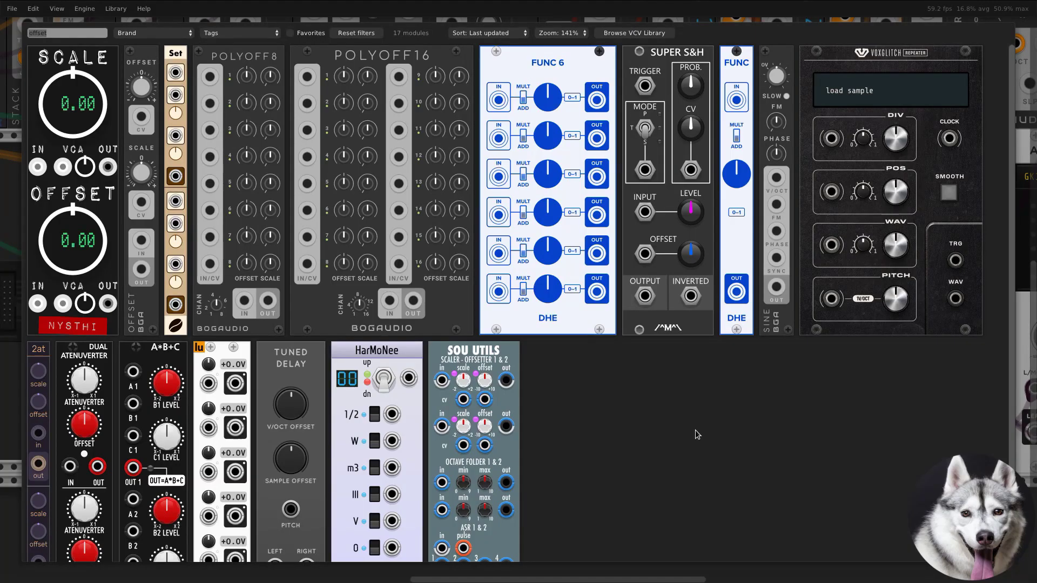
pyautogui.write('cmp')
pyautogui.click(59, 322)
pyautogui.moveTo(674, 463); pyautogui.dragTo(592, 463)
pyautogui.rightClick(706, 464)
pyautogui.write('switch')
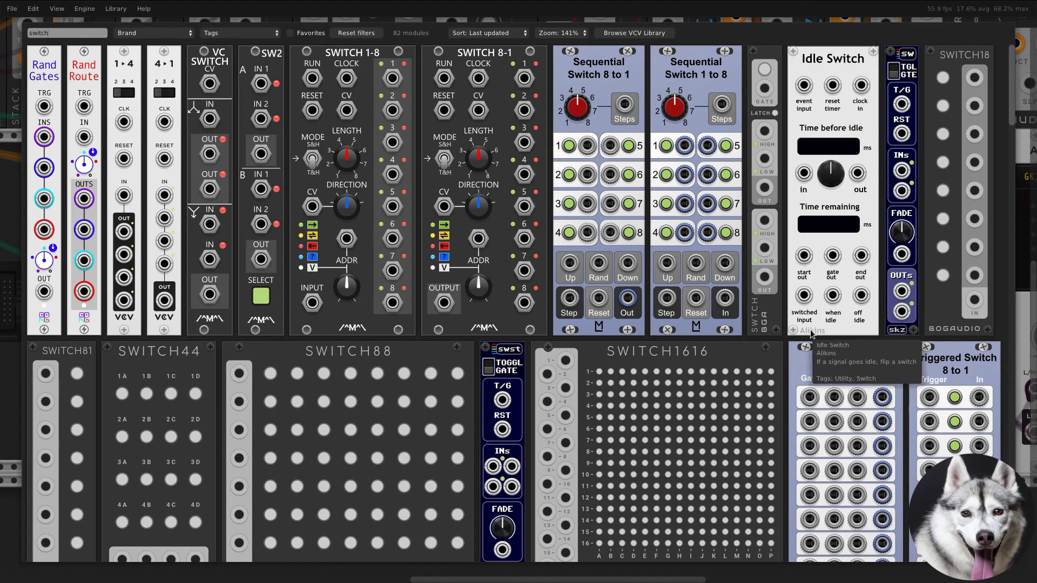
pyautogui.click(768, 320)
# Set the LLFOs to triangle and square, and patch the triangle to the switch's LOW input and the square to HIGH.
pyautogui.rightClick(514, 249)
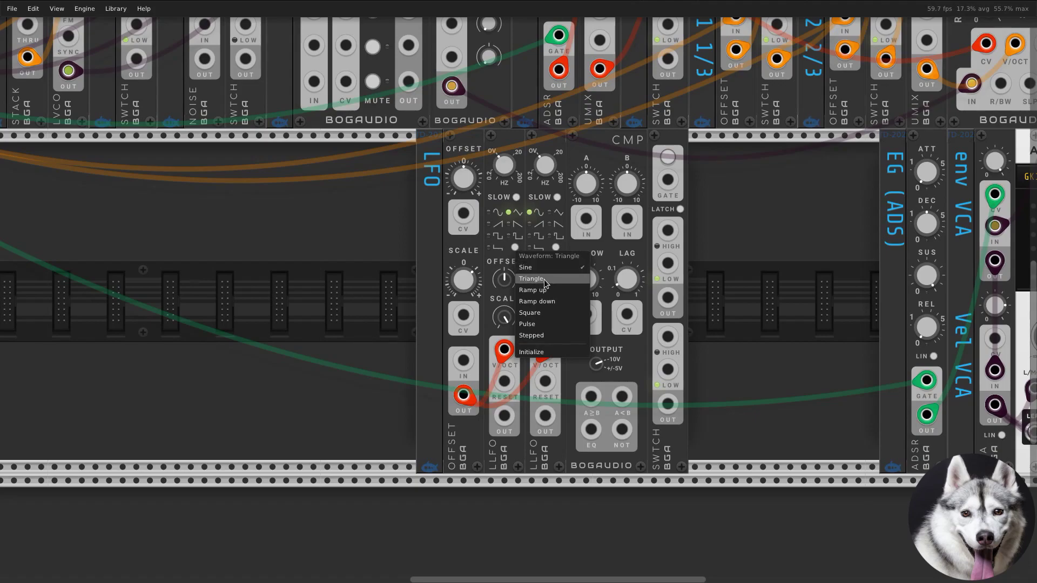
pyautogui.click(529, 313)
pyautogui.moveTo(504, 416); pyautogui.dragTo(667, 263)
pyautogui.moveTo(545, 416); pyautogui.dragTo(668, 230)
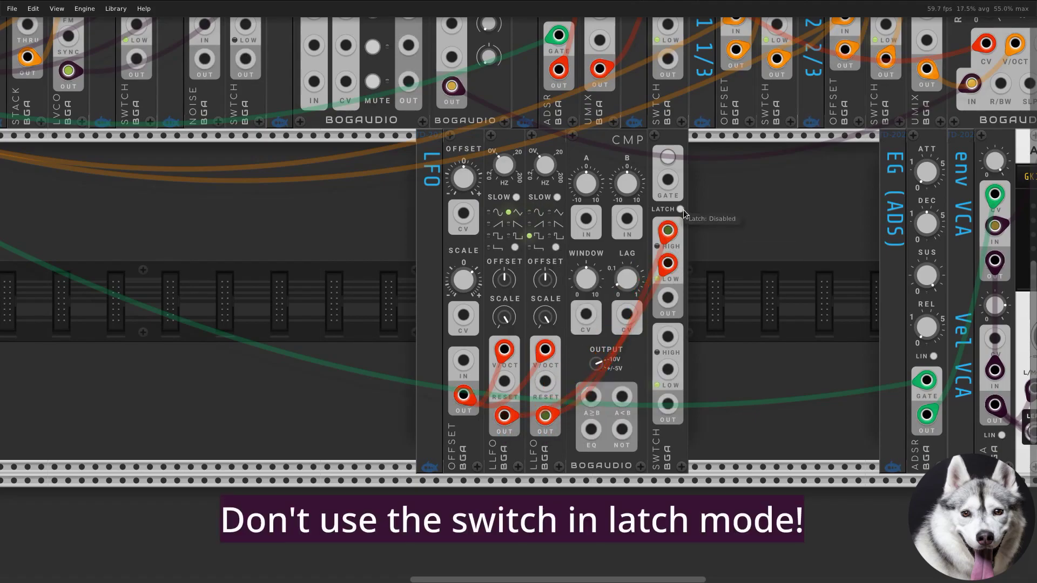
# Enable latch on the LFO switch and patch the OFFSET output to the CMP's A input.
pyautogui.rightClick(681, 212)
pyautogui.click(703, 364)
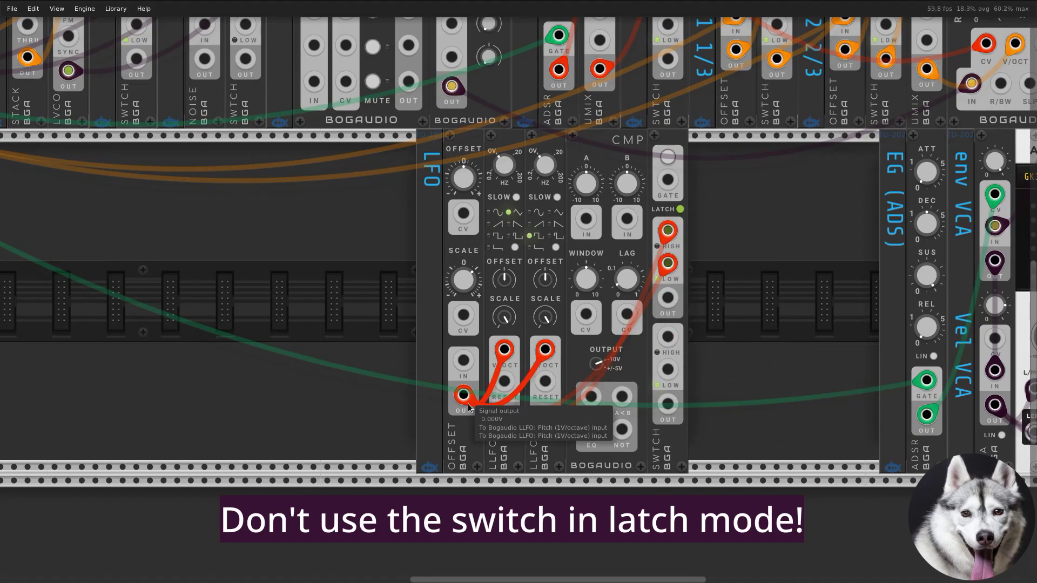
pyautogui.rightClick(467, 404)
pyautogui.moveTo(486, 477); pyautogui.dragTo(577, 333)
pyautogui.click(586, 218)
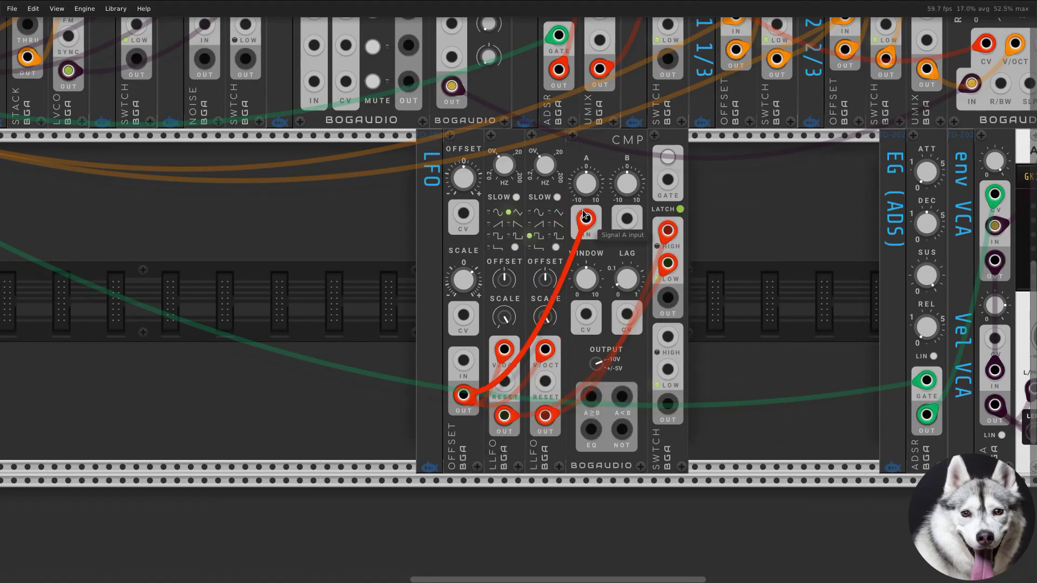
# Adjust the CMP's B value and patch its A≥B output to the switch's gate input with a green cable.
pyautogui.rightClick(627, 192)
pyautogui.press('Return')
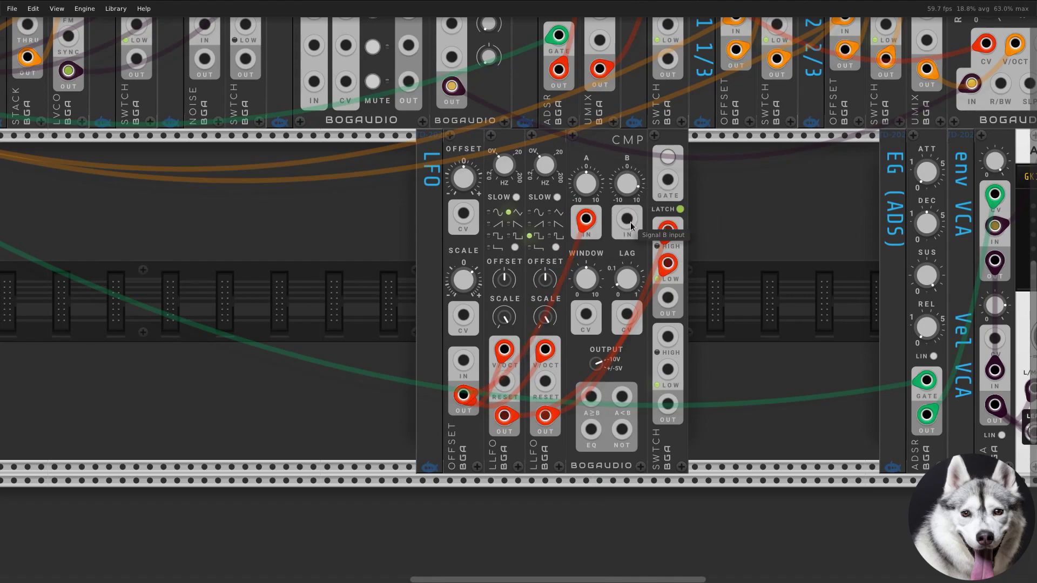
pyautogui.rightClick(593, 395)
pyautogui.moveTo(607, 441); pyautogui.dragTo(667, 180)
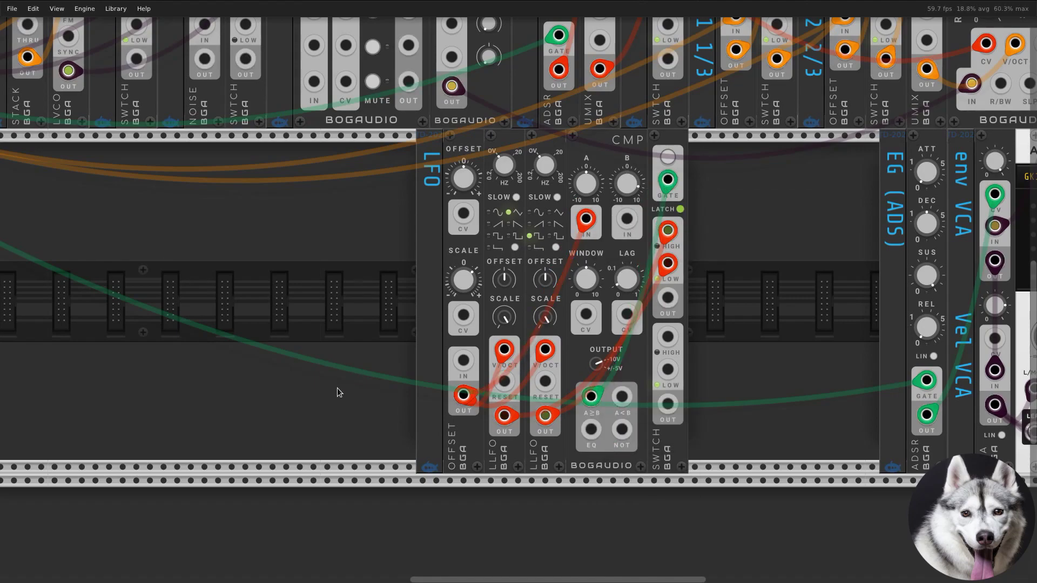
# Add a VCV Scope before the LFO label and patch the LFO switch's output to its IN 1.
pyautogui.rightClick(347, 383)
pyautogui.write('scope')
pyautogui.moveTo(135, 227); pyautogui.dragTo(324, 226)
pyautogui.rightClick(671, 300)
pyautogui.moveTo(702, 378); pyautogui.dragTo(261, 432)
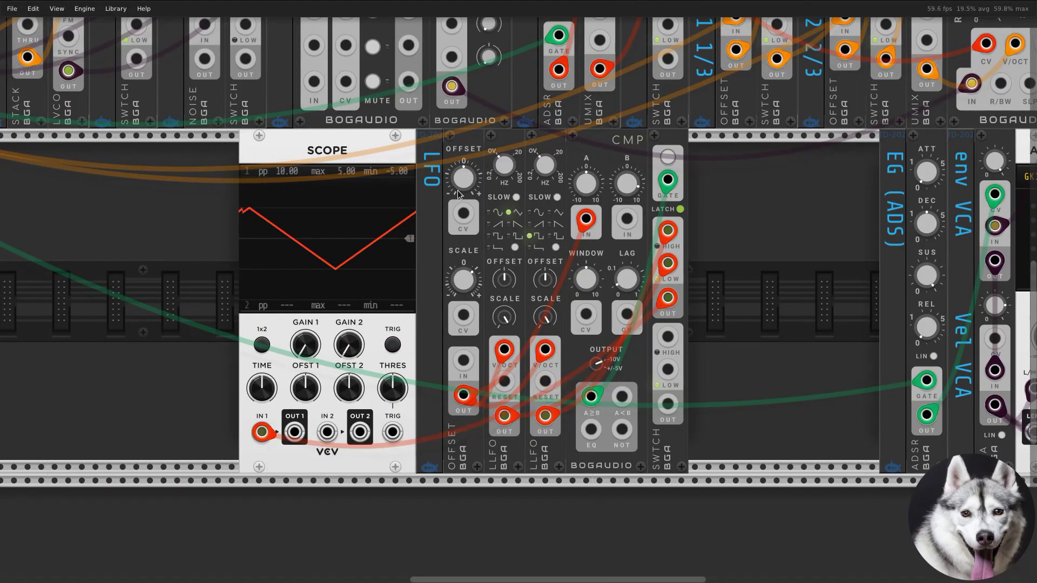
# Test the LFO on the scope with offsets of about 7.7 V and 7.2 V, and reset the OFFSET knob.
pyautogui.moveTo(463, 177); pyautogui.dragTo(464, 138)
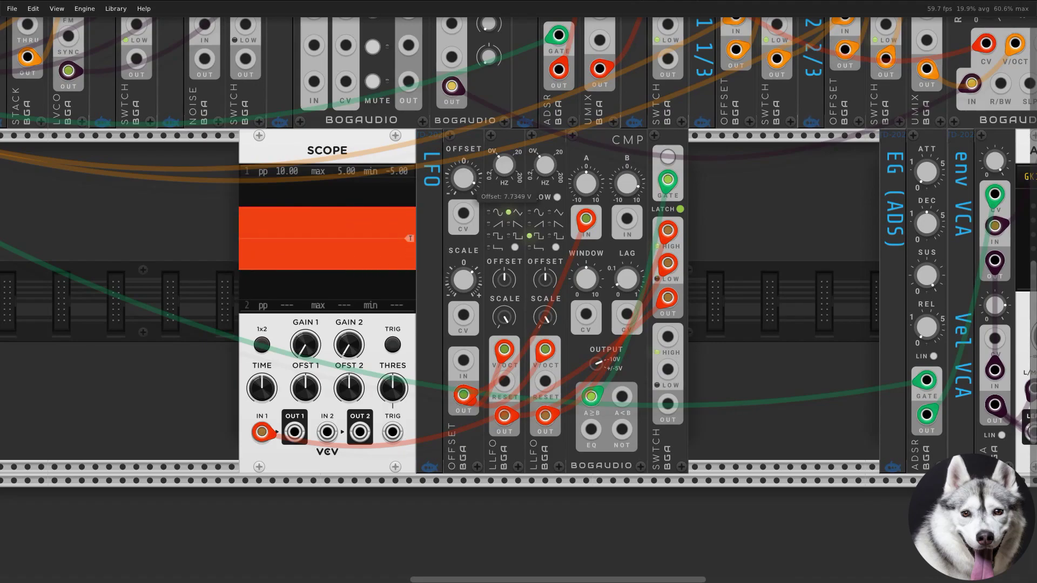
pyautogui.moveTo(276, 390); pyautogui.dragTo(276, 391)
pyautogui.moveTo(464, 179); pyautogui.dragTo(466, 200)
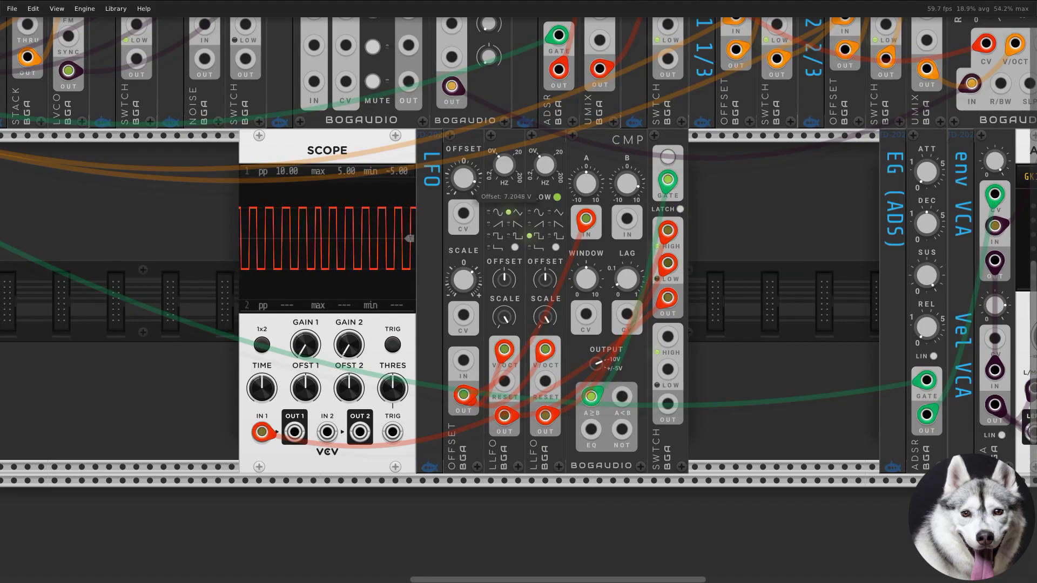
pyautogui.doubleClick(467, 186)
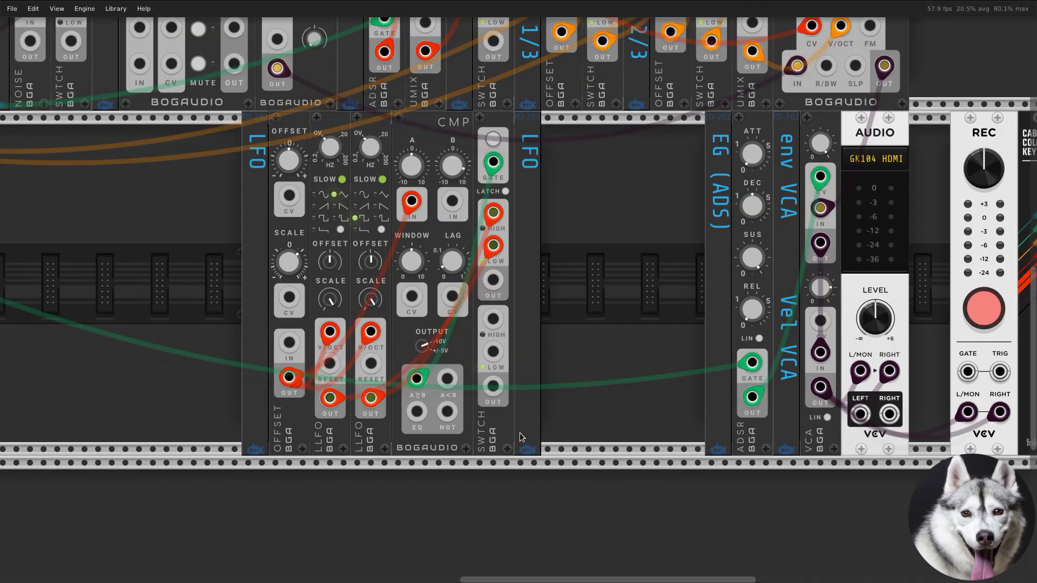
# Complete the label after the LFO switch as "LFO sync on/off" and place a duplicated switch beside it with latch enabled.
pyautogui.write('sync on/off')
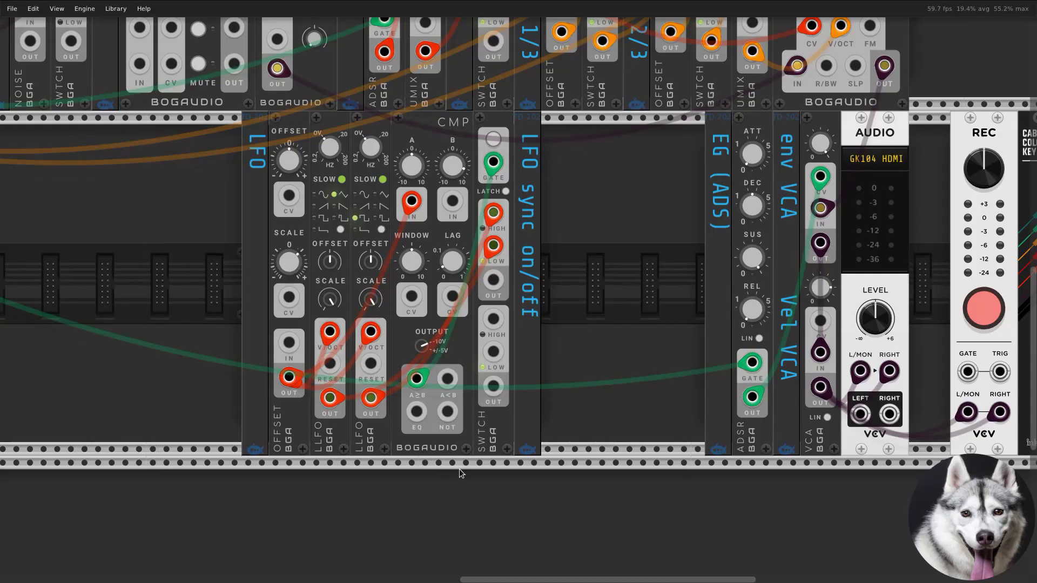
pyautogui.hotkey('ctrl', 'd')
pyautogui.moveTo(514, 439); pyautogui.dragTo(556, 439)
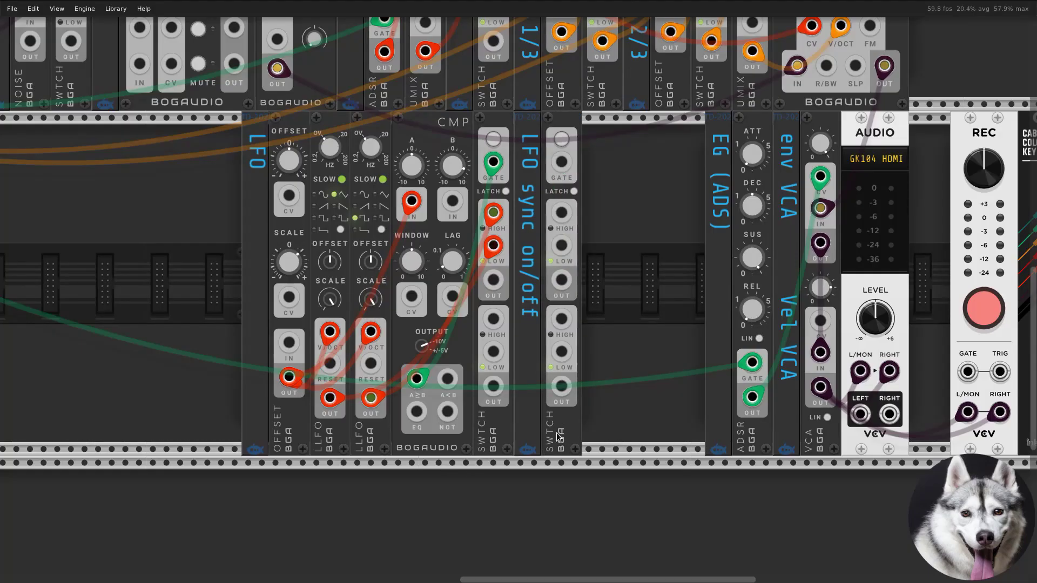
pyautogui.rightClick(565, 190)
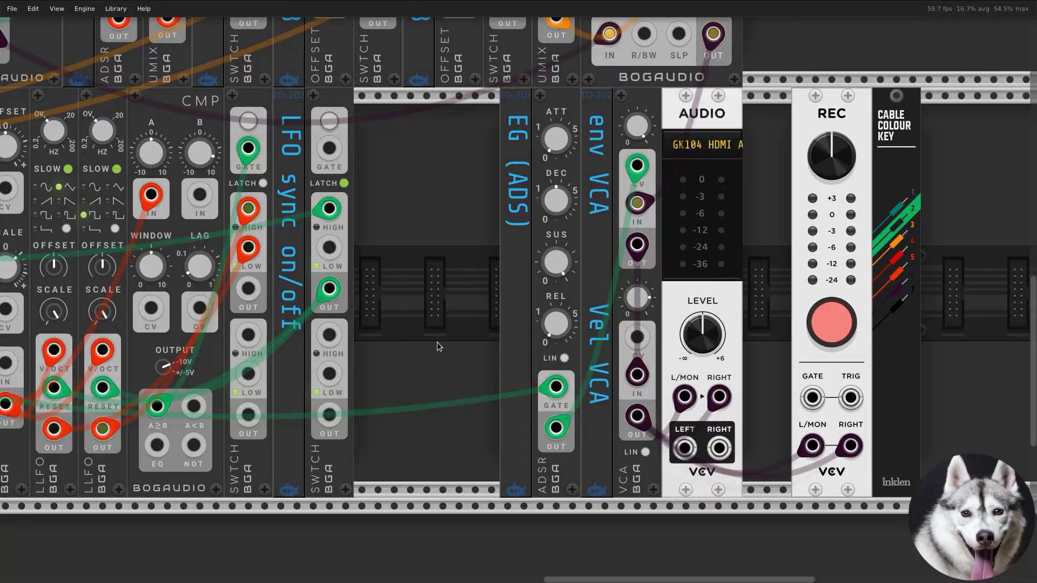
# Move the duplicated LFO text display to the start of the second row and label it "A mod OSC3/envelope".
pyautogui.scroll(-5, 437, 342)
pyautogui.hscroll(-2, 338, 390)
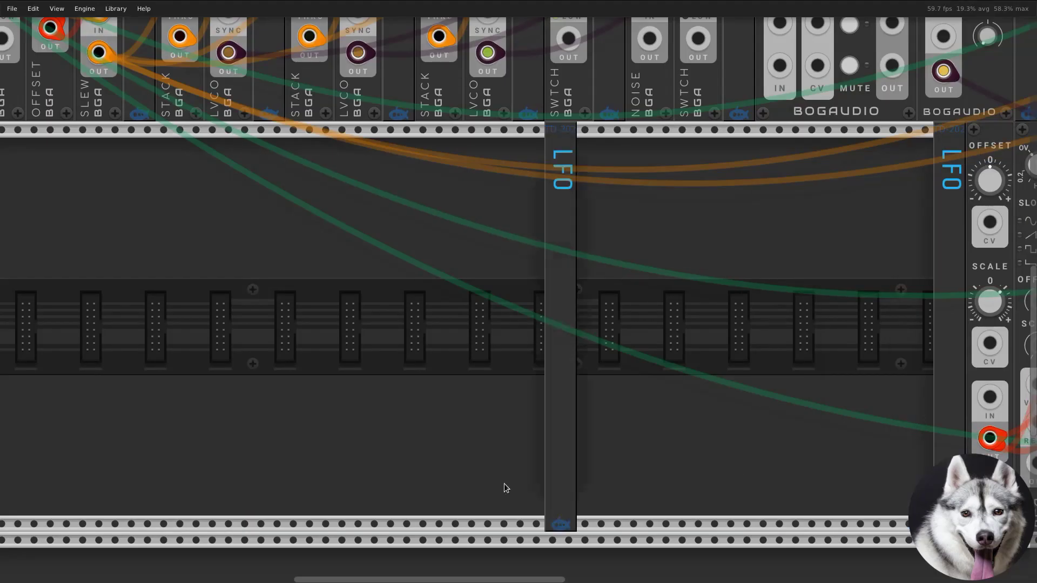
pyautogui.moveTo(504, 484); pyautogui.dragTo(35, 186)
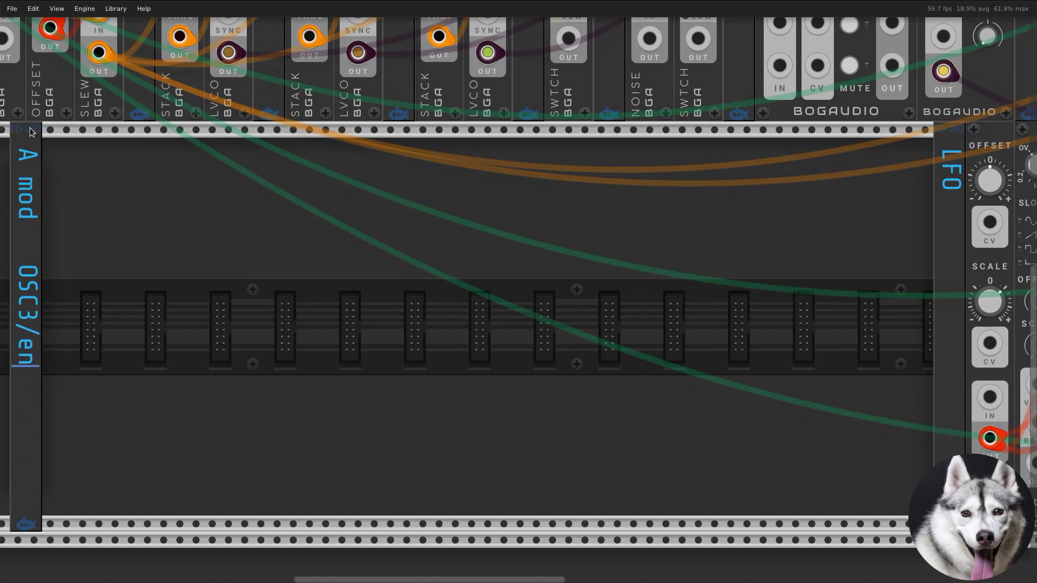
# Add a Bogaudio SWITCH module next to the "A mod OSC3/envelope" label and enable its latch.
pyautogui.rightClick(76, 351)
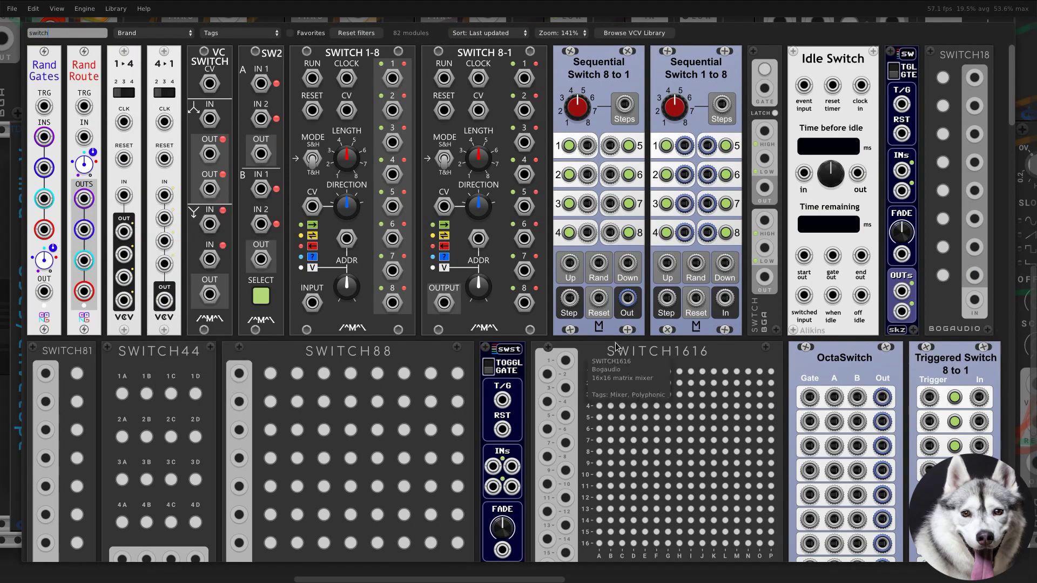
pyautogui.click(766, 327)
pyautogui.rightClick(73, 332)
pyautogui.click(57, 356)
pyautogui.rightClick(76, 346)
pyautogui.click(135, 495)
# Patch the OSC3 output to the A mod switch's upper LOW input and the envelope output to its upper HIGH input.
pyautogui.moveTo(412, 311); pyautogui.dragTo(271, 467)
pyautogui.scroll(6, 271, 466)
pyautogui.moveTo(369, 388); pyautogui.dragTo(206, 406)
pyautogui.moveTo(569, 458); pyautogui.dragTo(9, 364)
pyautogui.moveTo(944, 386); pyautogui.dragTo(886, 322)
pyautogui.moveTo(769, 480); pyautogui.dragTo(210, 261)
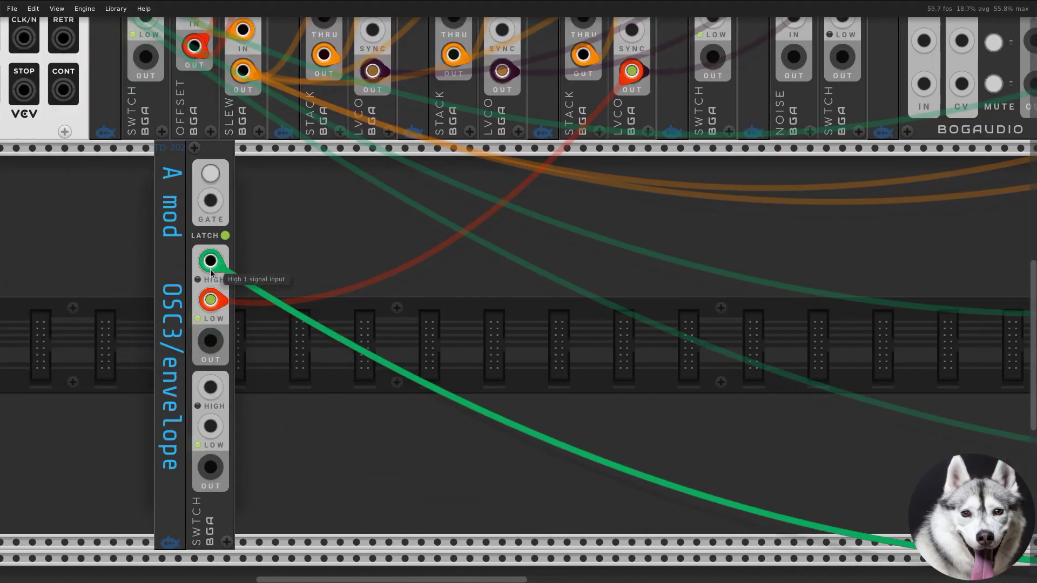
# Swap the A mod switch's input cables so OSC3 feeds upper HIGH and the envelope feeds upper LOW.
pyautogui.moveTo(210, 300); pyautogui.dragTo(210, 387)
pyautogui.moveTo(211, 262); pyautogui.dragTo(211, 426)
pyautogui.moveTo(211, 387); pyautogui.dragTo(210, 262)
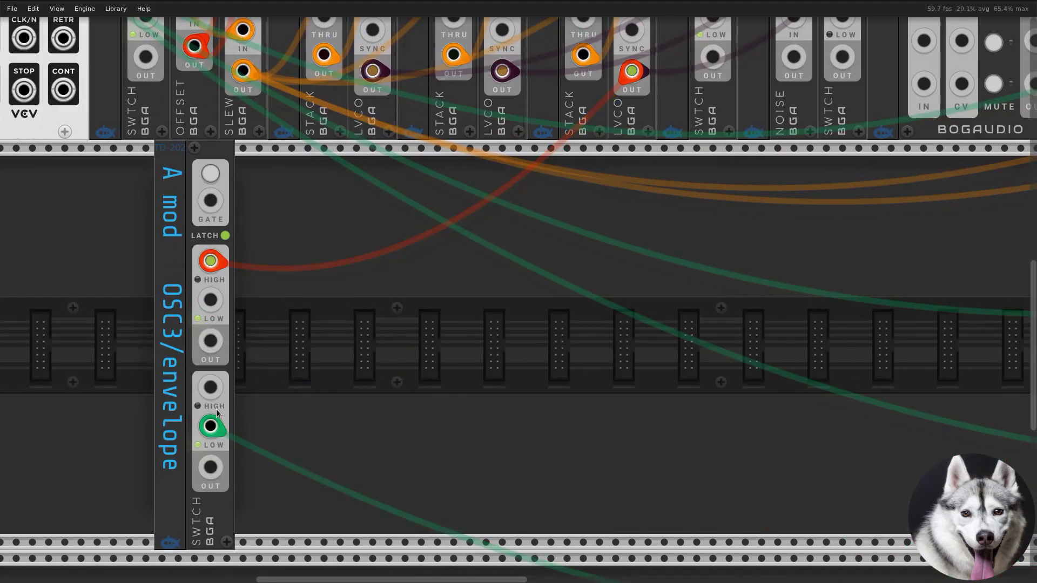
pyautogui.moveTo(210, 426); pyautogui.dragTo(210, 300)
# Duplicate the A mod text label, place it after the A mod switch and relabel it "B mod Noise/LFO".
pyautogui.hotkey('ctrl', 'd')
pyautogui.moveTo(192, 524); pyautogui.dragTo(243, 427)
pyautogui.moveTo(255, 254); pyautogui.dragTo(244, 162)
pyautogui.write('B md')
pyautogui.press('BackSpace')
pyautogui.write('od')
pyautogui.moveTo(245, 456); pyautogui.dragTo(243, 277)
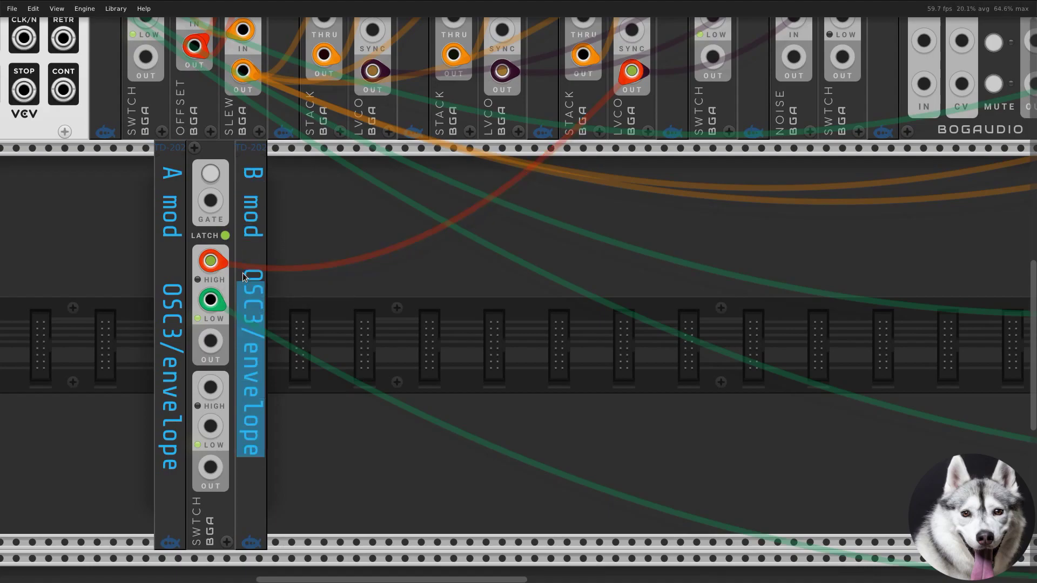
pyautogui.write('Nose')
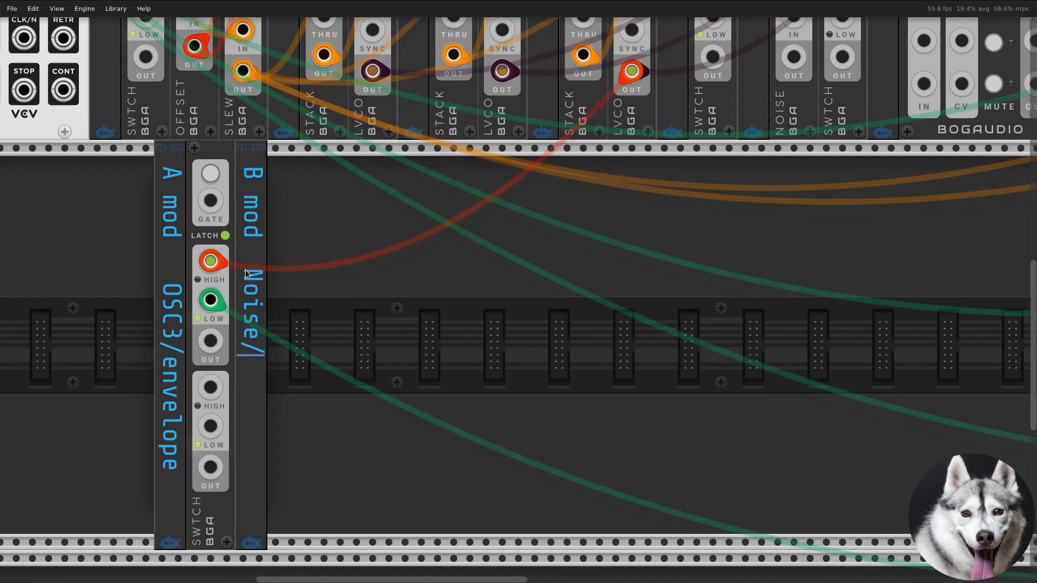
# Duplicate the switch beside the B mod label, then patch the noise output to its upper HIGH and the LFO output to its upper LOW.
pyautogui.moveTo(245, 274); pyautogui.dragTo(294, 273)
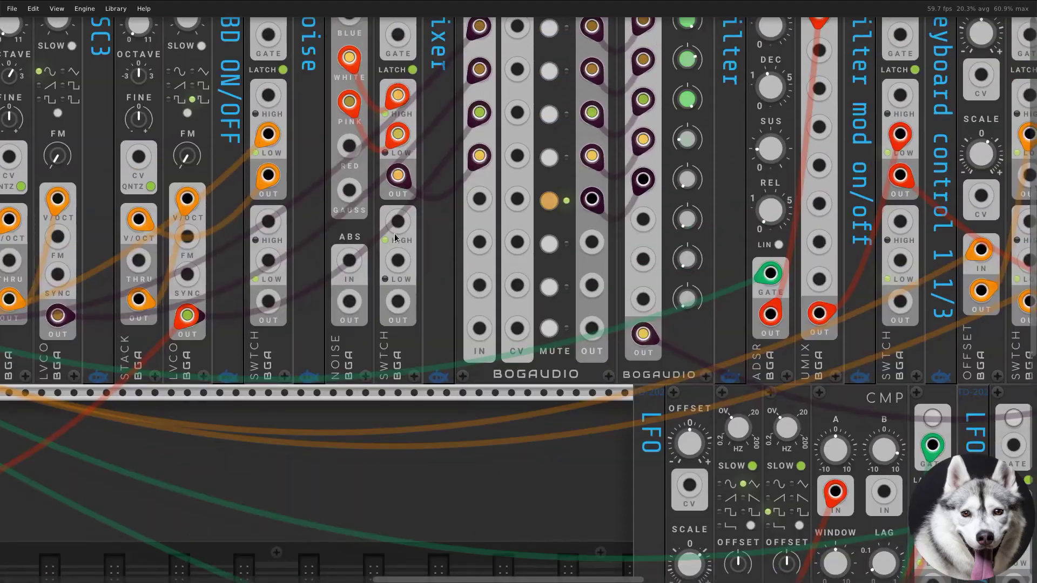
pyautogui.rightClick(398, 176)
pyautogui.moveTo(431, 256); pyautogui.dragTo(227, 288)
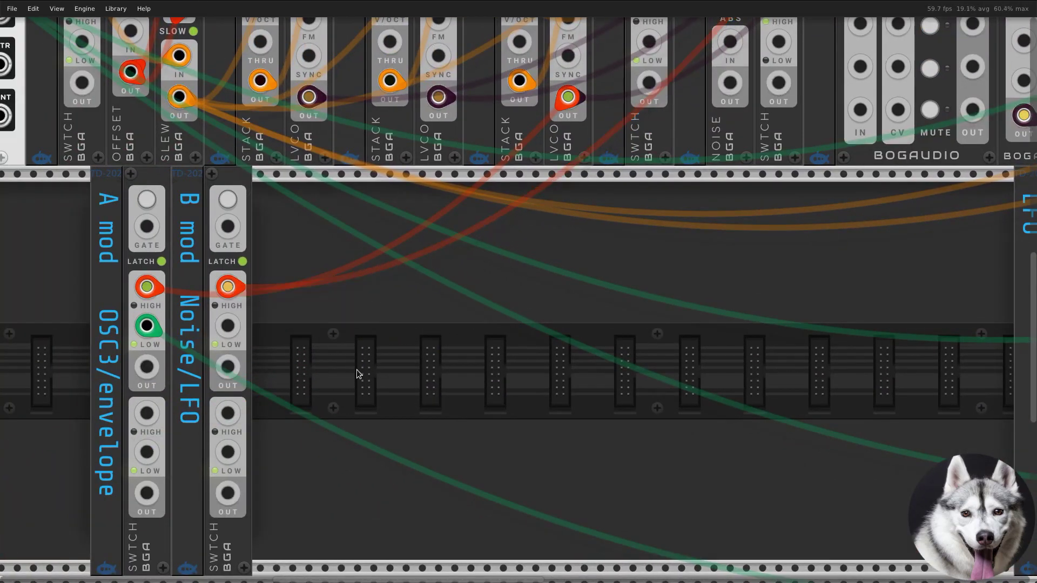
pyautogui.hscroll(10, 444, 393)
pyautogui.moveTo(529, 460); pyautogui.dragTo(178, 311)
# Move the A mod and B mod labels and switches together along the second row to free space before them.
pyautogui.moveTo(246, 372); pyautogui.dragTo(59, 515)
pyautogui.moveTo(60, 516); pyautogui.dragTo(195, 530)
pyautogui.click(243, 528)
# Place a duplicate text label in the free space before the A mod group and label it "Mod source A/B".
pyautogui.hotkey('ctrl', 'd')
pyautogui.moveTo(195, 481); pyautogui.dragTo(175, 182)
pyautogui.hotkey('ctrl', 'a')
pyautogui.write('M')
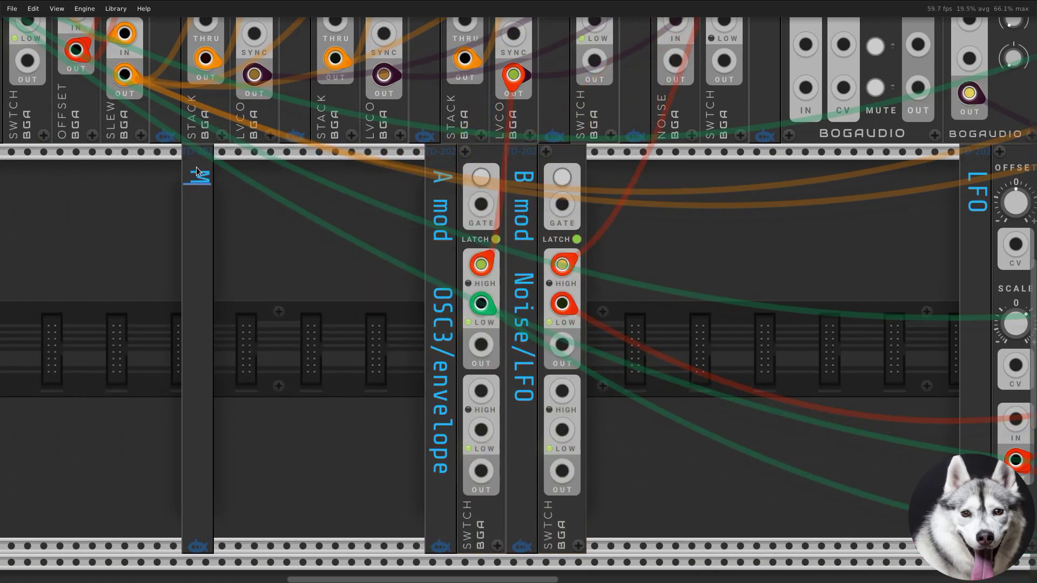
# Add a Bogaudio XFADE beside the "Mod source A/B" label and patch the A mod and B mod switch outputs to its A and B inputs.
pyautogui.rightClick(351, 189)
pyautogui.write('xfade')
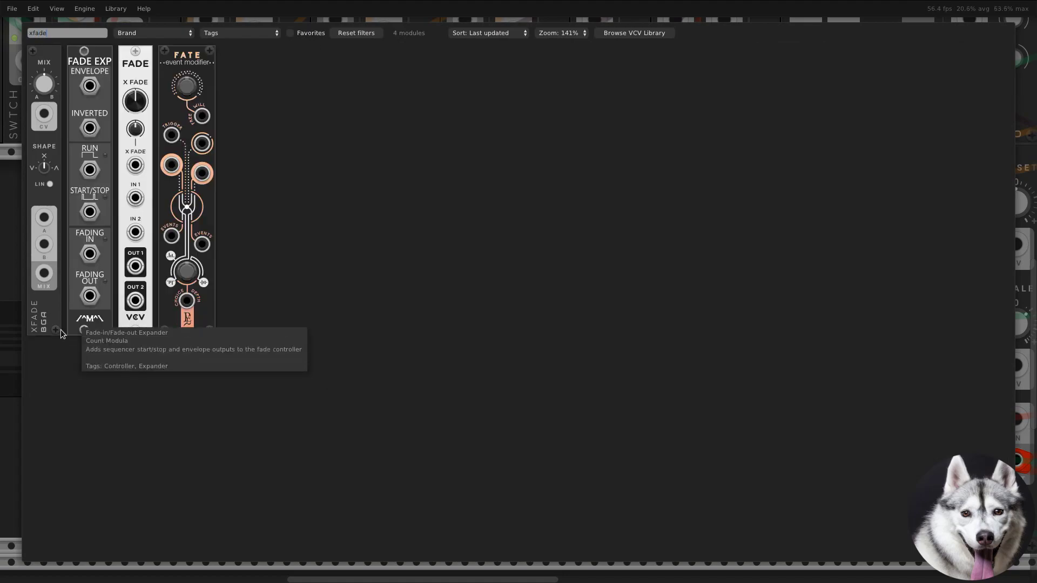
pyautogui.moveTo(62, 331); pyautogui.dragTo(216, 422)
pyautogui.moveTo(482, 345); pyautogui.dragTo(237, 386)
pyautogui.moveTo(561, 345); pyautogui.dragTo(237, 425)
# Duplicate the "Mod source A/B" label, place it after the XFADE and relabel it "Mod ammount".
pyautogui.hotkey('ctrl', 'd')
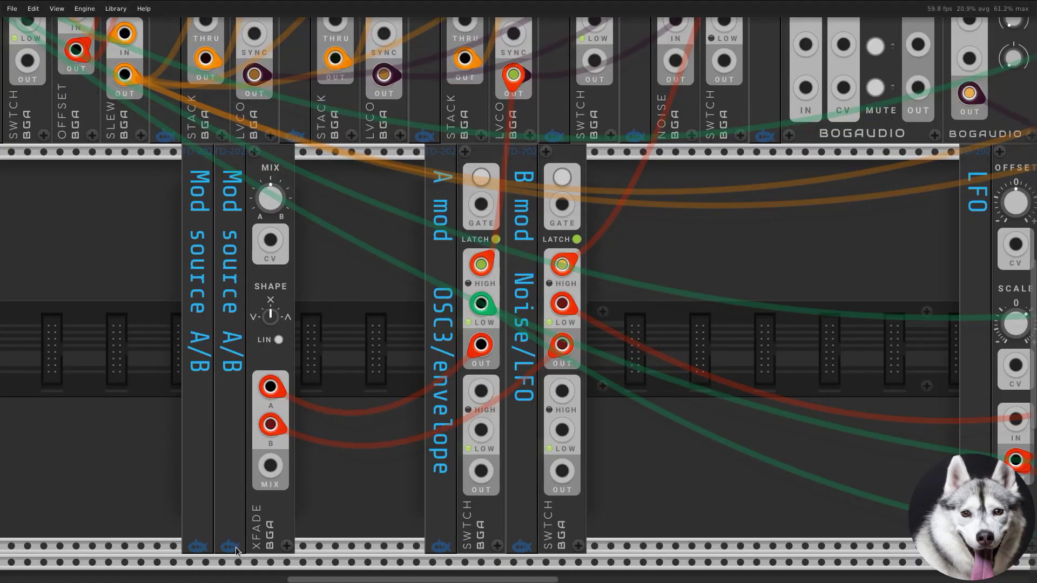
pyautogui.moveTo(197, 463); pyautogui.dragTo(279, 462)
pyautogui.moveTo(278, 373); pyautogui.dragTo(276, 181)
pyautogui.write('ammount')
# Add a Bogaudio MIX1 beside the "Mod ammount" label and patch the XFADE MIX output to its IN.
pyautogui.rightClick(325, 448)
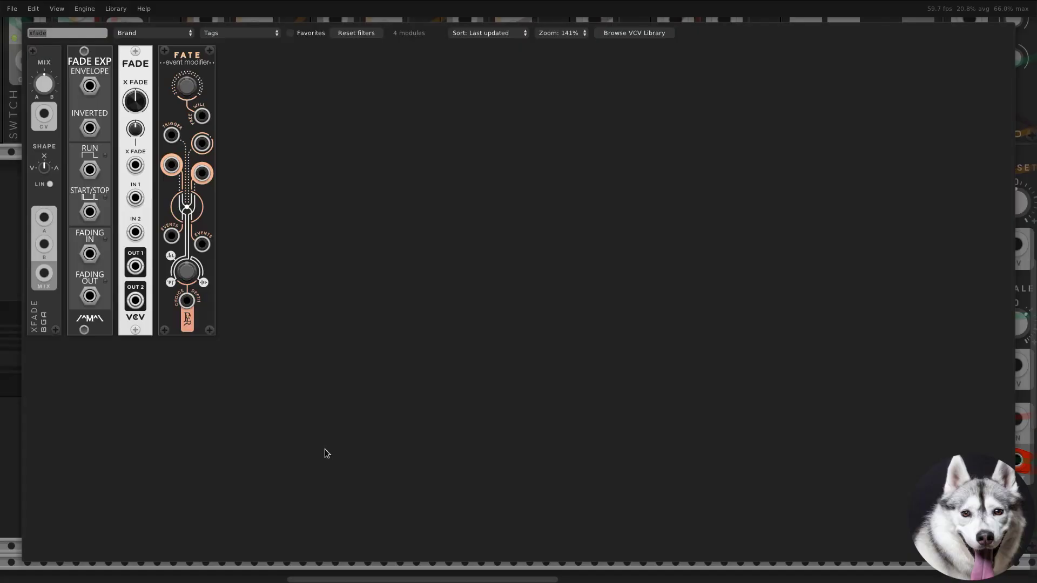
pyautogui.write('mix1')
pyautogui.click(288, 425)
pyautogui.moveTo(288, 429); pyautogui.dragTo(320, 428)
pyautogui.moveTo(238, 465); pyautogui.dragTo(319, 446)
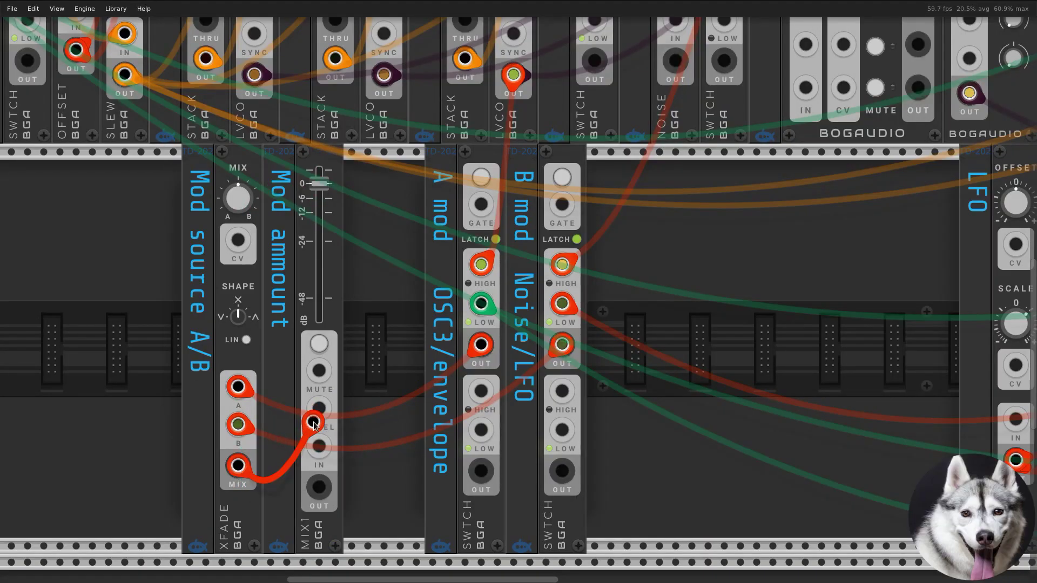
# Close the gap between MIX1 and the A/B mod modules, and patch the MIX1 output to the filter UMIX's second input.
pyautogui.moveTo(604, 508); pyautogui.dragTo(358, 537)
pyautogui.click(594, 475)
pyautogui.moveTo(319, 487); pyautogui.dragTo(448, 207)
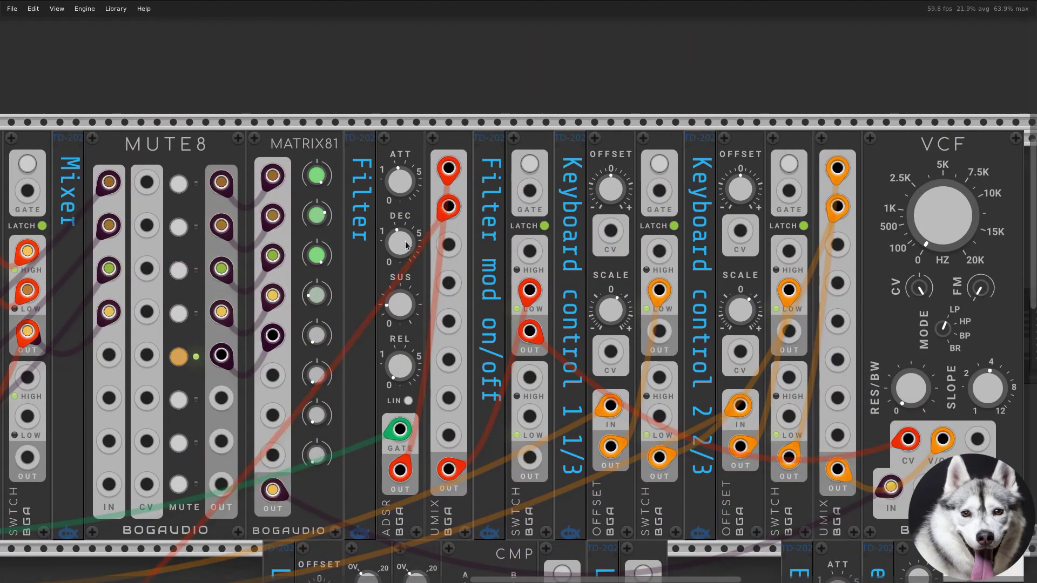
# Place a duplicate text label after the B mod switch and label it "OSC mod on/off".
pyautogui.scroll(-10, 453, 399)
pyautogui.hscroll(-12, 454, 399)
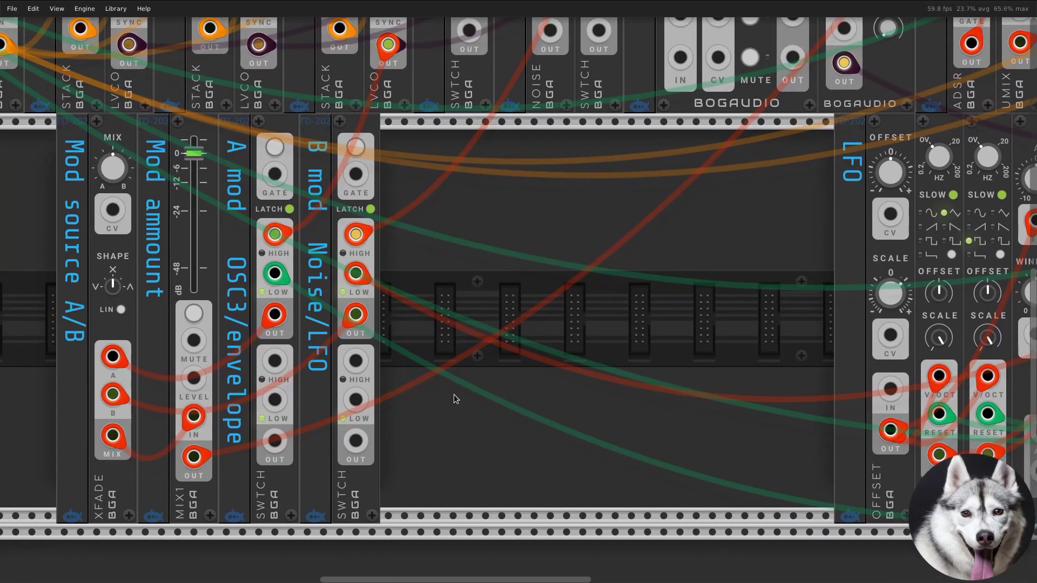
pyautogui.hotkey('ctrl', 'd')
pyautogui.moveTo(314, 498); pyautogui.dragTo(373, 498)
pyautogui.moveTo(396, 372); pyautogui.dragTo(396, 135)
pyautogui.write('OSC mod on')
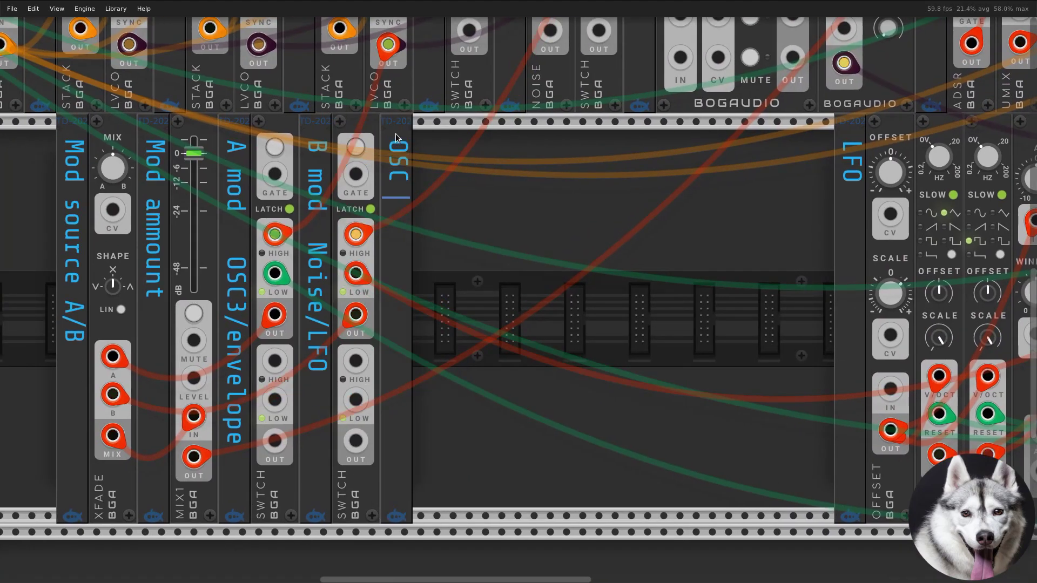
pyautogui.write('/off')
# Add a duplicate switch beside the "OSC mod on/off" label, patching MIX1's output to its upper HIGH and its output to the oscillators' FM inputs.
pyautogui.click(459, 212)
pyautogui.hotkey('ctrl', 'd')
pyautogui.moveTo(394, 497); pyautogui.dragTo(435, 508)
pyautogui.moveTo(193, 457); pyautogui.dragTo(443, 248)
pyautogui.moveTo(437, 315)
pyautogui.mouseDown()
pyautogui.moveTo(484, 173)
pyautogui.moveTo(430, 227)
pyautogui.moveTo(259, 184)
pyautogui.moveTo(391, 189)
pyautogui.moveTo(555, 169)
pyautogui.moveTo(403, 204)
pyautogui.moveTo(129, 185)
pyautogui.mouseUp()
# Add two text labels after the LFO sync switch, reading "Velocity" and "Cutoff".
pyautogui.scroll(8, 475, 184)
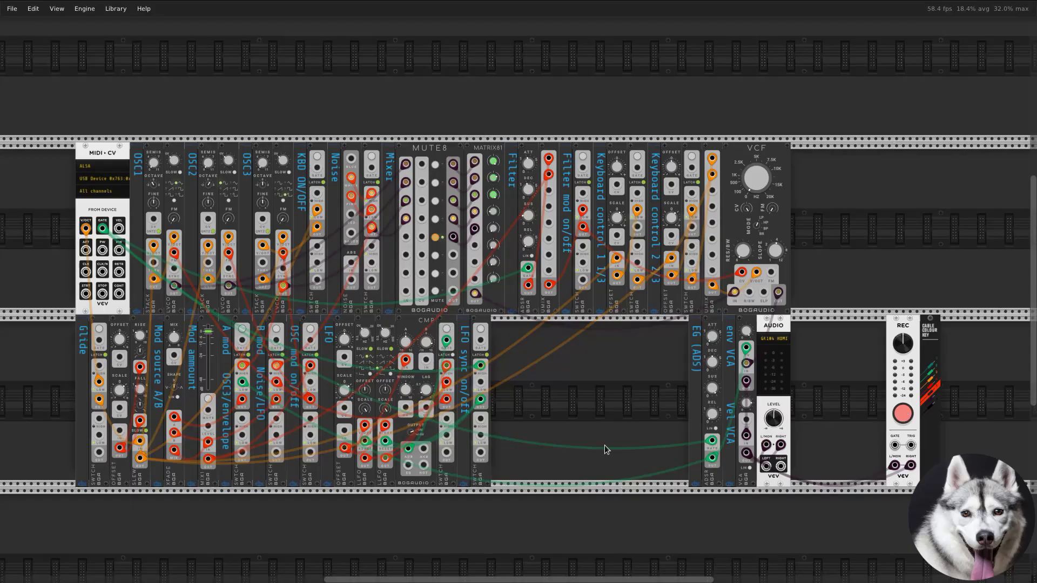
pyautogui.scroll(5, 620, 443)
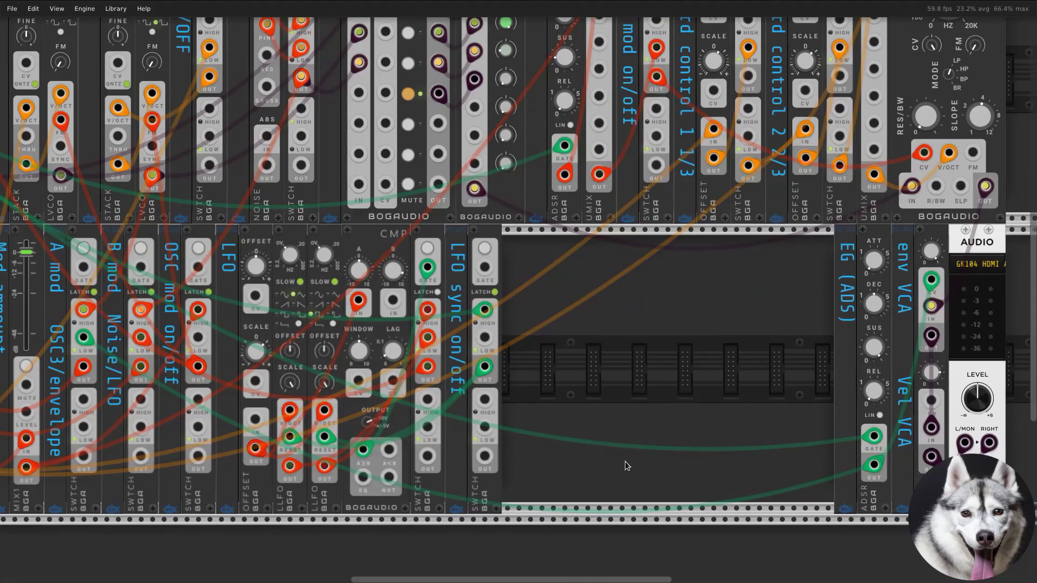
pyautogui.hotkey('ctrl', 'd')
pyautogui.moveTo(485, 502); pyautogui.dragTo(519, 502)
pyautogui.moveTo(513, 401); pyautogui.dragTo(513, 241)
pyautogui.write('Velocity')
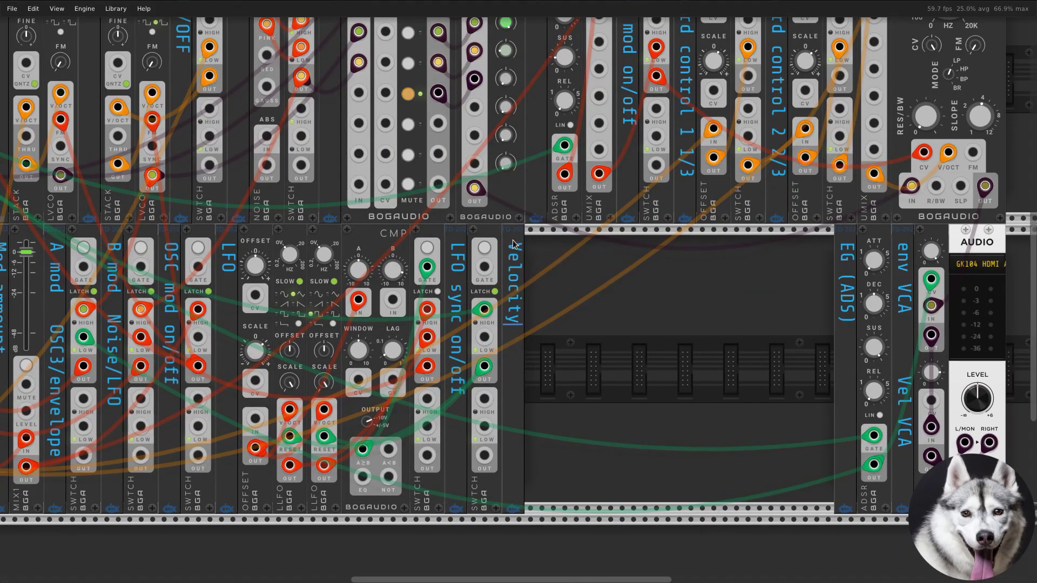
pyautogui.hotkey('ctrl', 'v')
pyautogui.write('C')
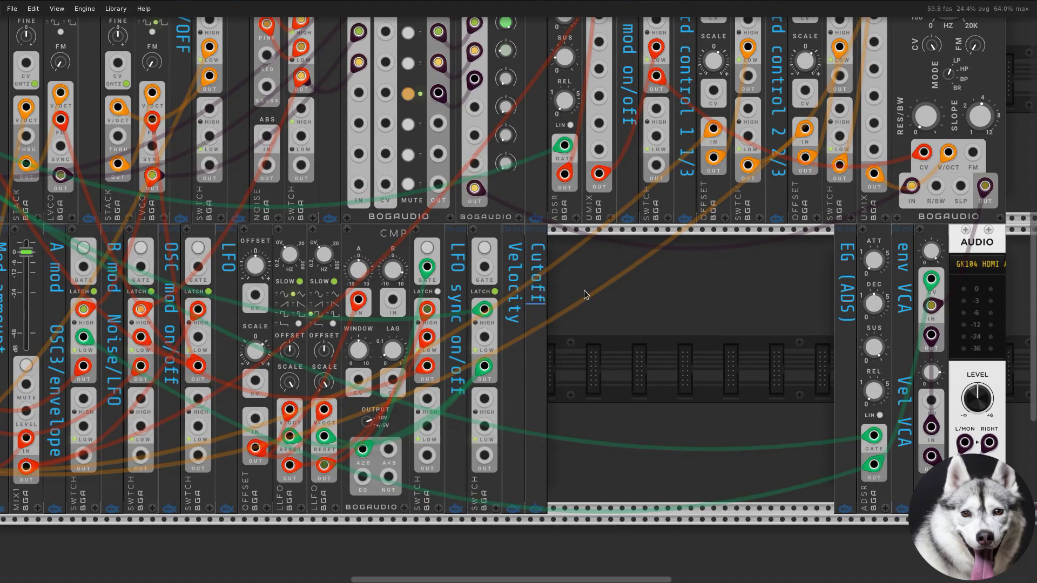
# Add a SWITCH and OFFSET pair after the Cutoff label, plus a "Loudness" label with its own SWITCH and OFFSET pair.
pyautogui.hotkey('ctrl', 'v')
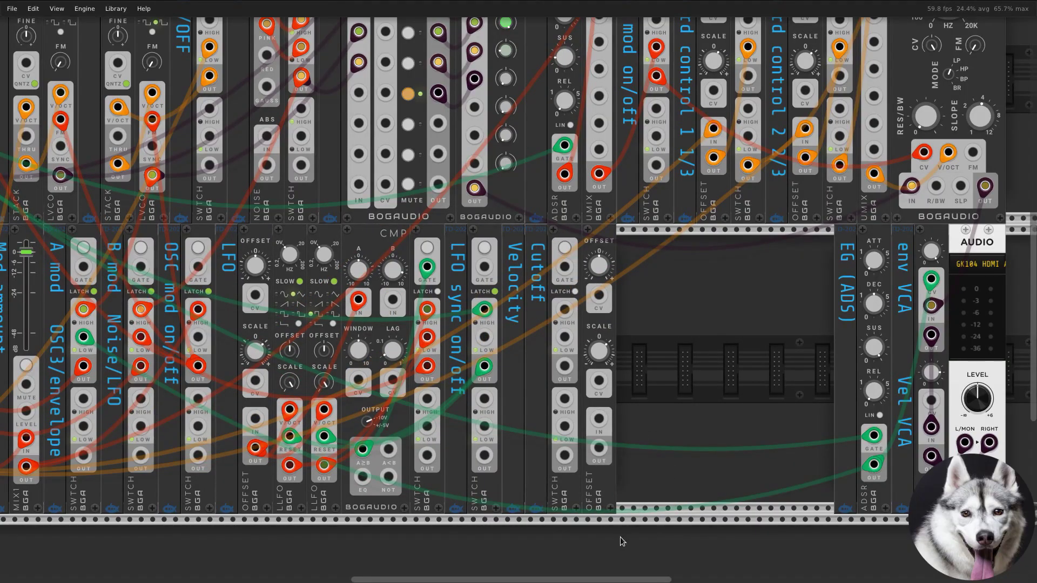
pyautogui.hotkey('ctrl', 'v')
pyautogui.click(627, 239)
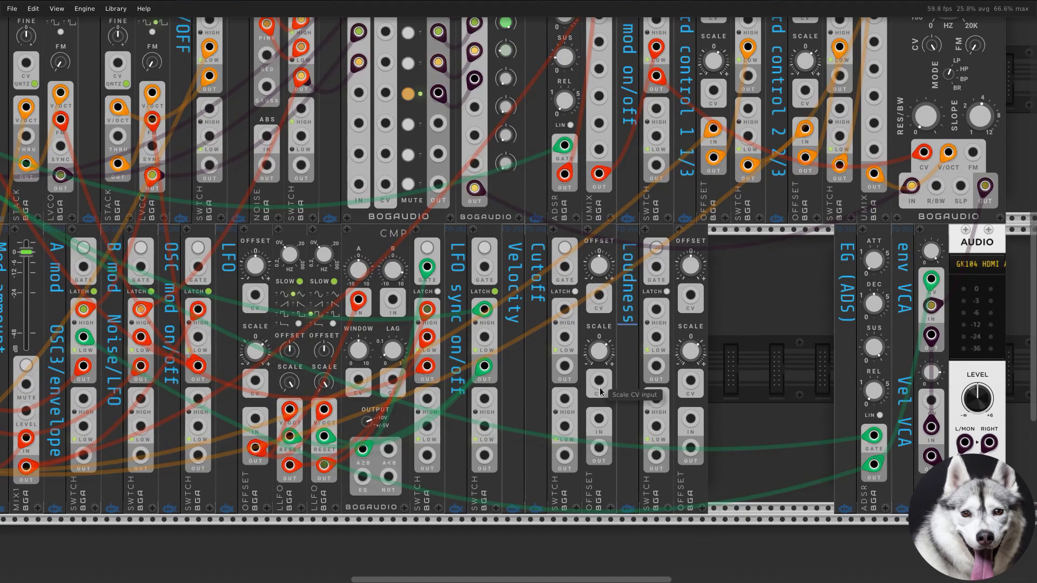
# Route the Cutoff OFFSET through its switch to the filter UMIX's third input, and the Loudness OFFSET through its switch to the Vel VCA's CV.
pyautogui.moveTo(598, 452); pyautogui.dragTo(599, 120)
pyautogui.scroll(-2, 679, 382)
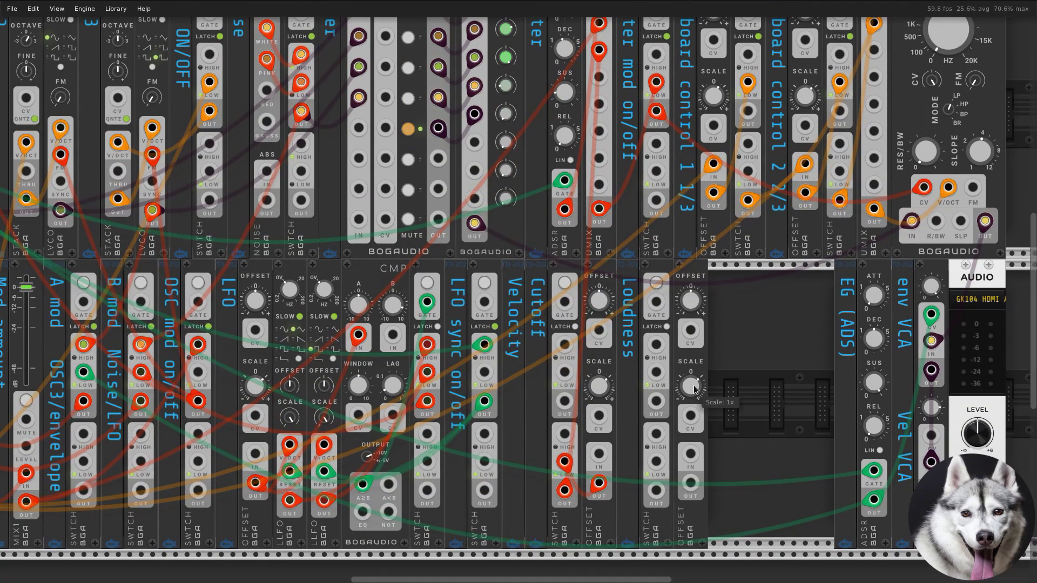
pyautogui.moveTo(691, 482); pyautogui.dragTo(656, 435)
pyautogui.moveTo(657, 490); pyautogui.dragTo(931, 435)
# Patch the MIDI-CV velocity output to the Cutoff OFFSET input and the Loudness switch's lower LOW input.
pyautogui.scroll(-2, 834, 481)
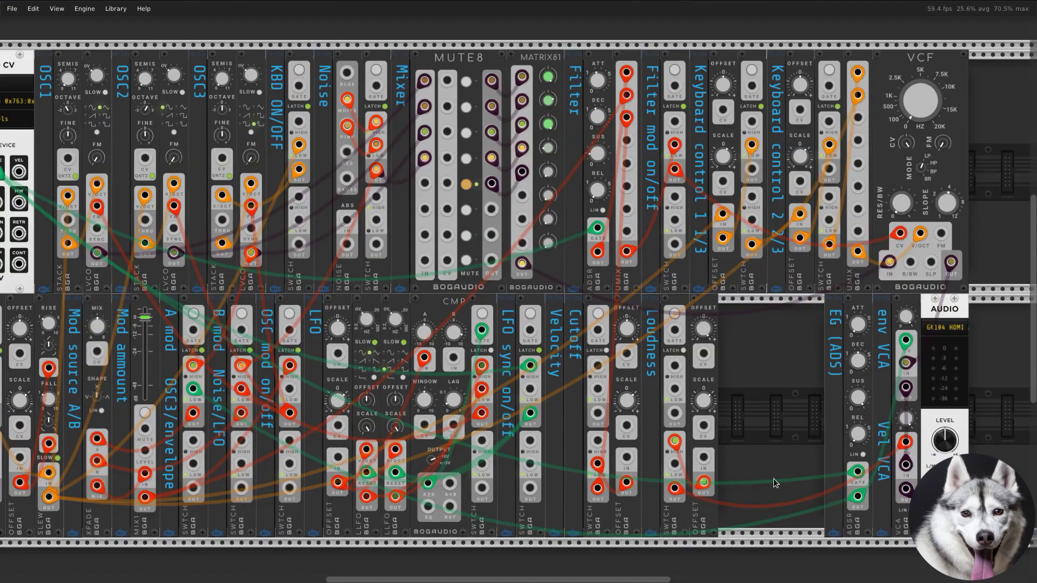
pyautogui.hscroll(-4, 773, 479)
pyautogui.rightClick(120, 178)
pyautogui.moveTo(151, 258); pyautogui.dragTo(666, 442)
pyautogui.scroll(2, 789, 459)
pyautogui.moveTo(666, 442); pyautogui.dragTo(775, 475)
pyautogui.moveTo(666, 474); pyautogui.dragTo(702, 467)
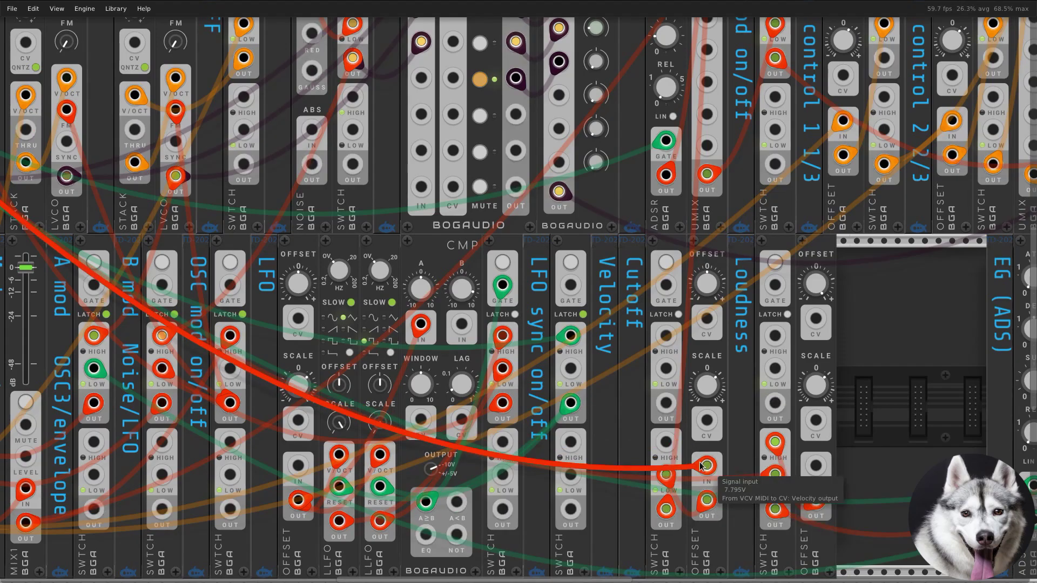
pyautogui.scroll(-4, 802, 475)
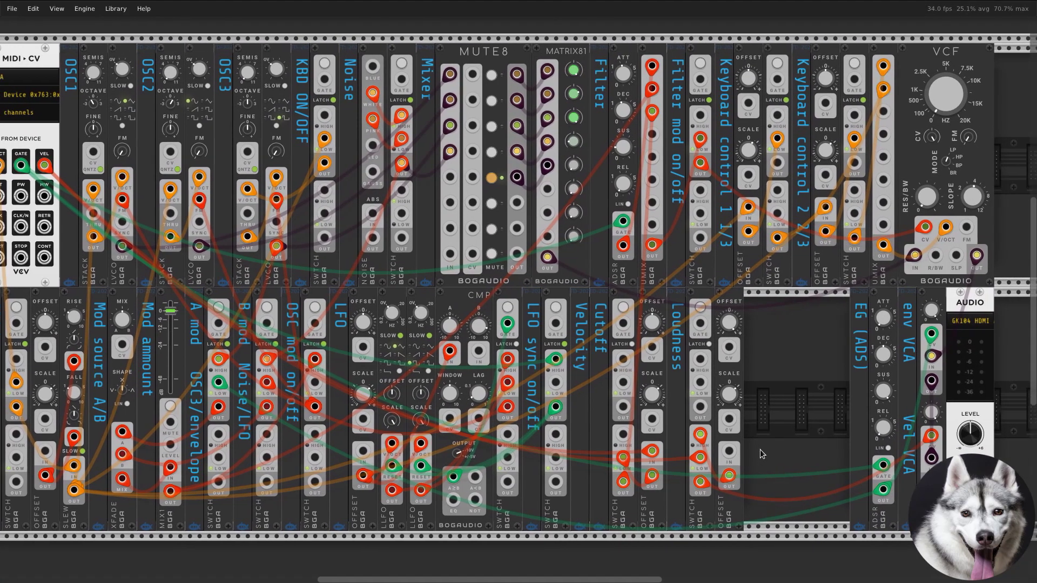
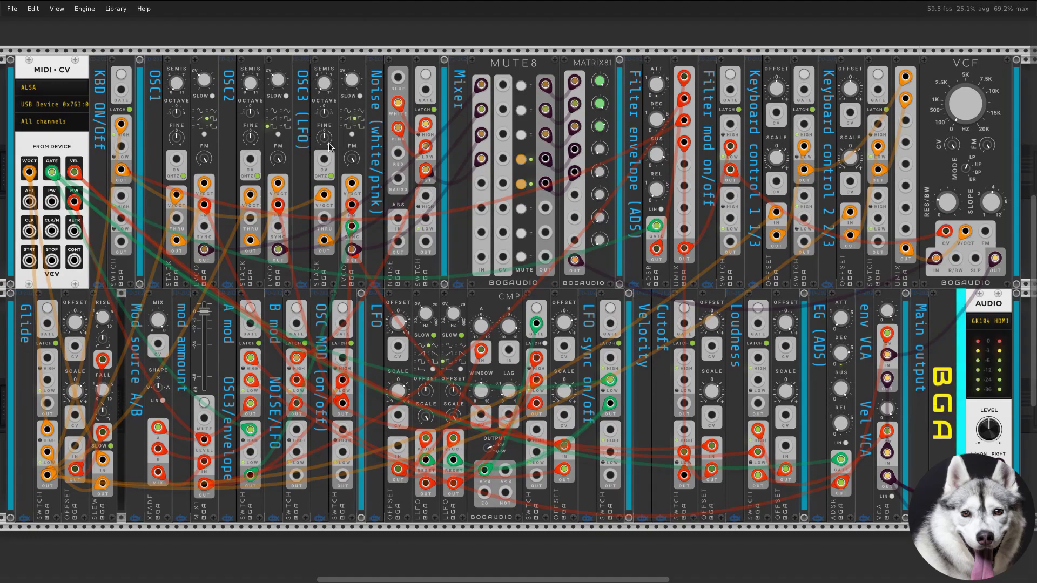
# Cycle the OSC3 waveform, and bring in mixer channel 4 by unmuting it and raising its level.
pyautogui.click(351, 135)
pyautogui.click(351, 137)
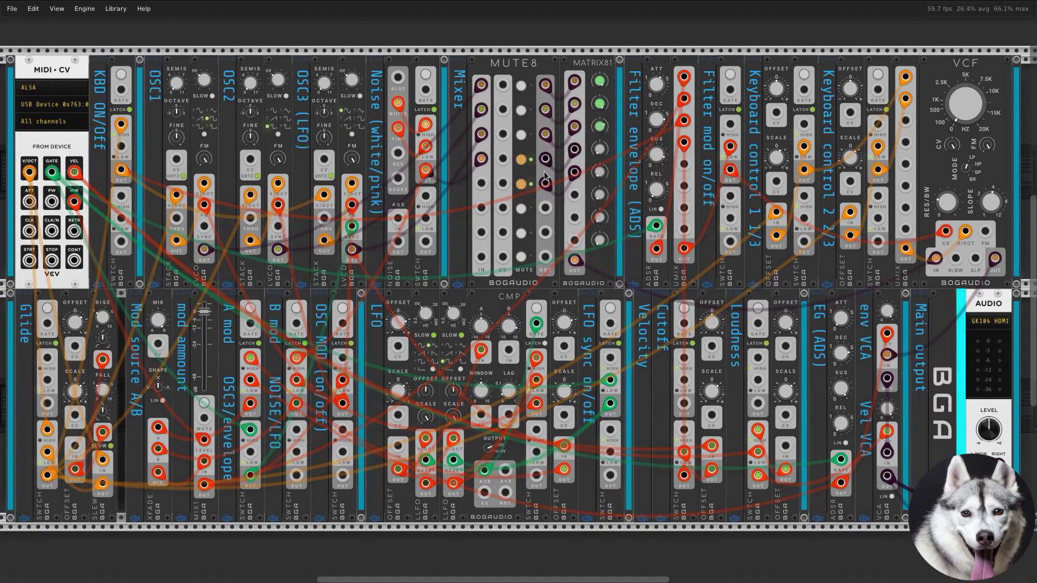
pyautogui.click(521, 159)
pyautogui.moveTo(599, 149); pyautogui.dragTo(599, 135)
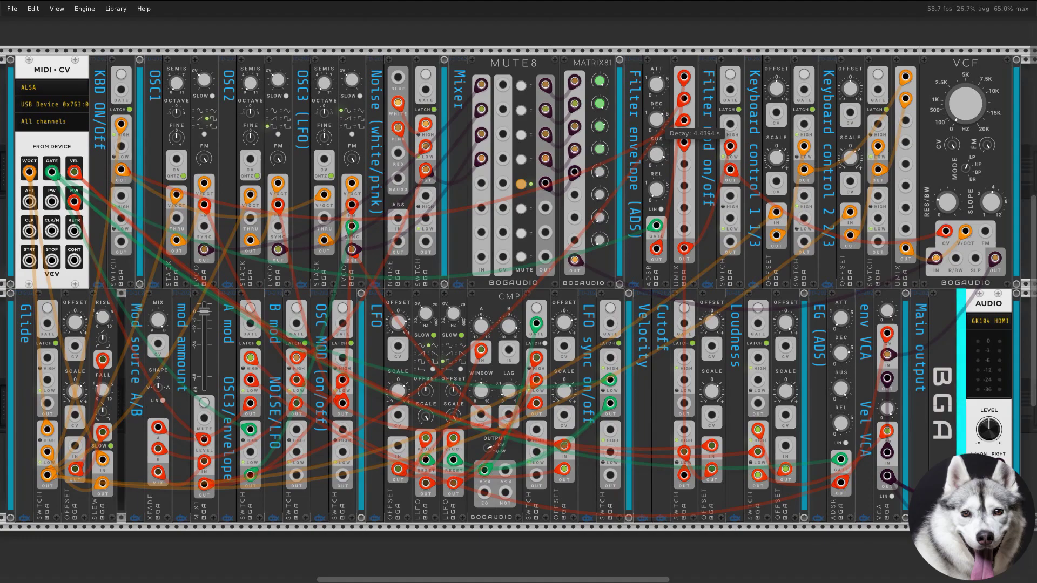
# Adjust the filter envelope's sustain level and set its attack to about 2.9 s.
pyautogui.moveTo(656, 152); pyautogui.dragTo(656, 297)
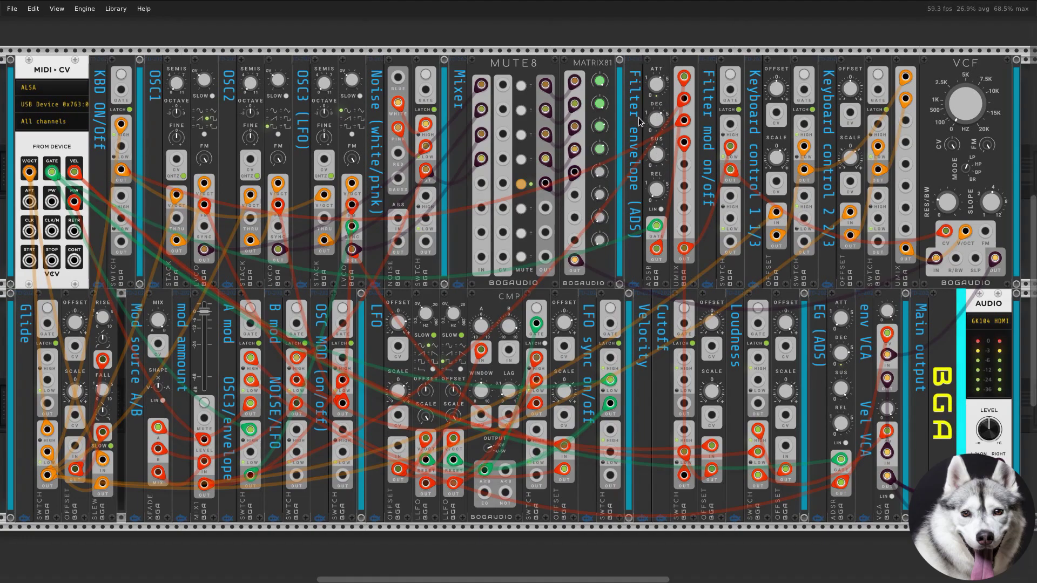
pyautogui.moveTo(654, 84); pyautogui.dragTo(654, 86)
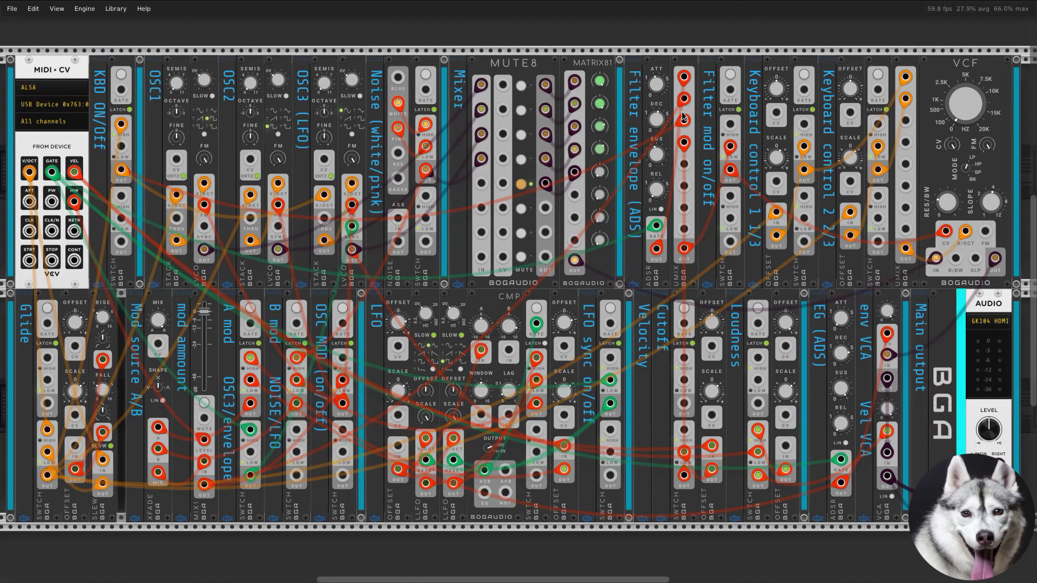
pyautogui.moveTo(598, 154)
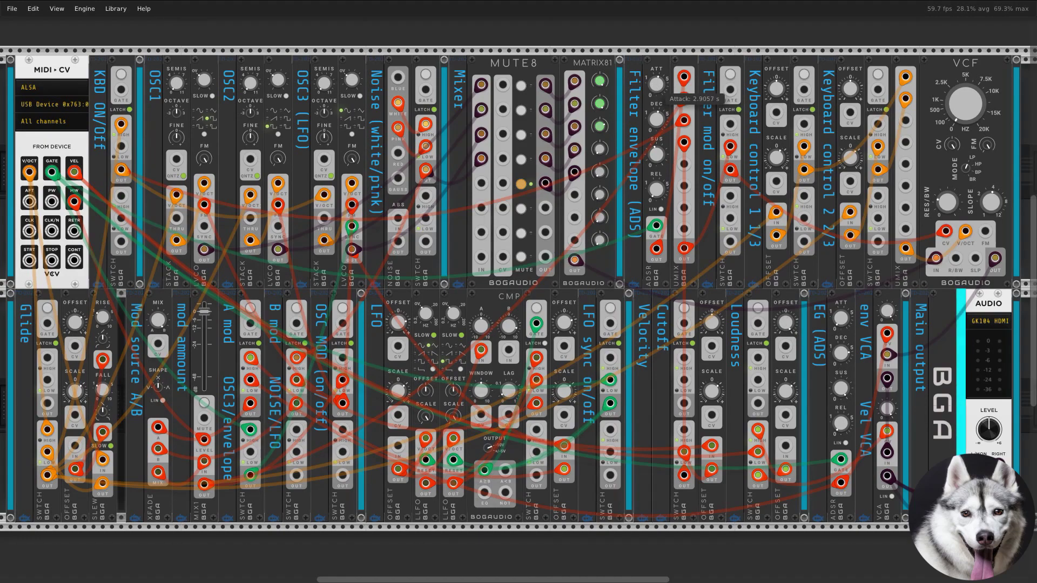
pyautogui.moveTo(659, 130)
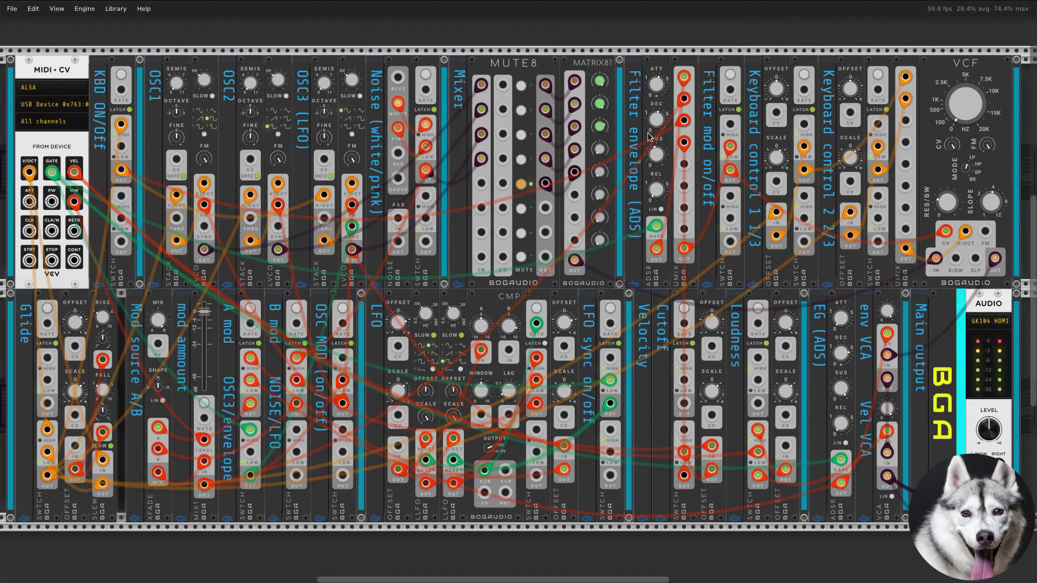
pyautogui.moveTo(658, 157); pyautogui.dragTo(656, 143)
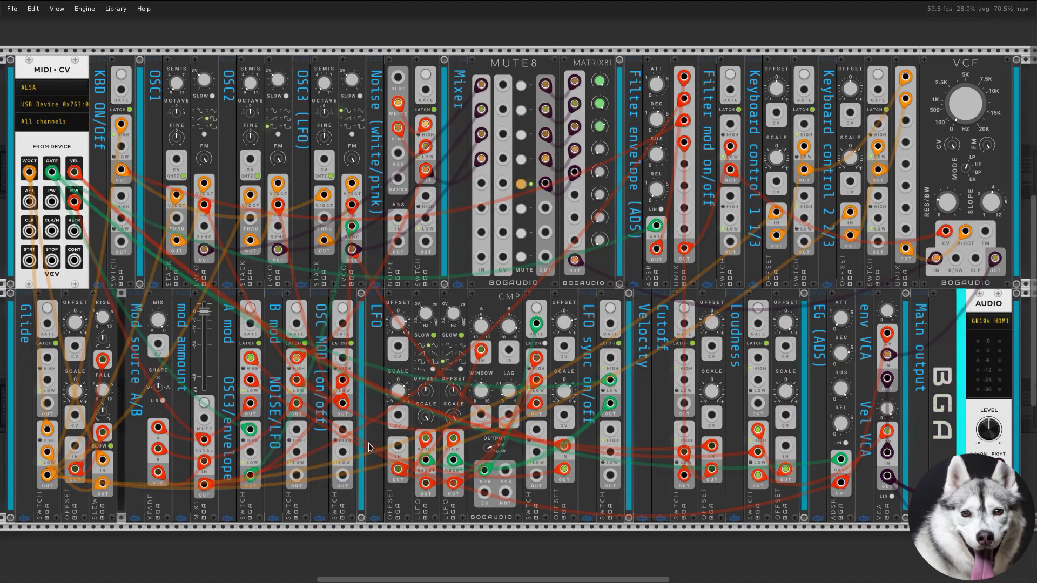
# Cycle the waveforms of OSC2 and OSC1, and adjust the Glide OFFSET knob.
pyautogui.click(279, 135)
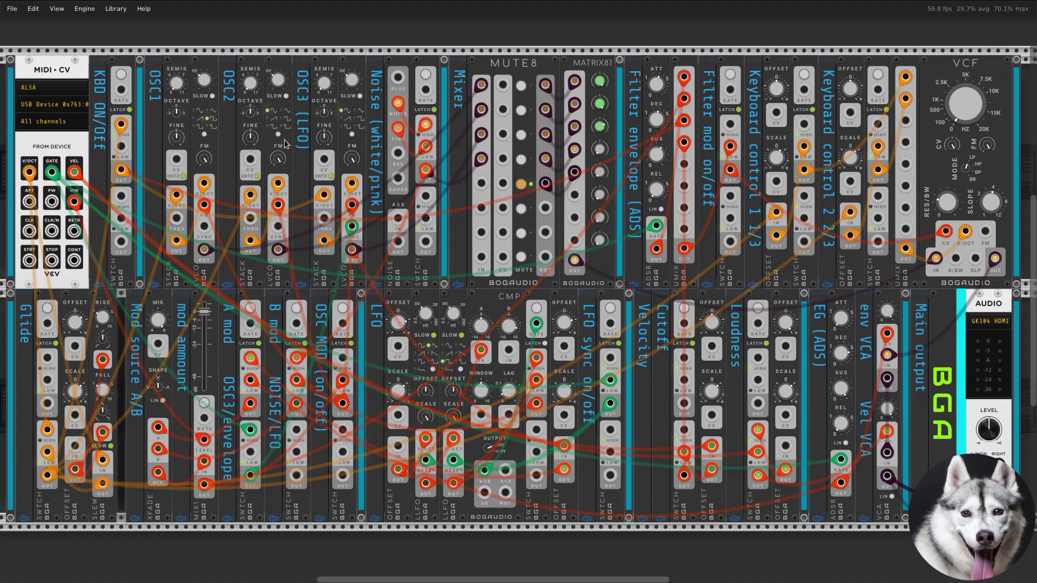
pyautogui.moveTo(82, 326); pyautogui.dragTo(82, 325)
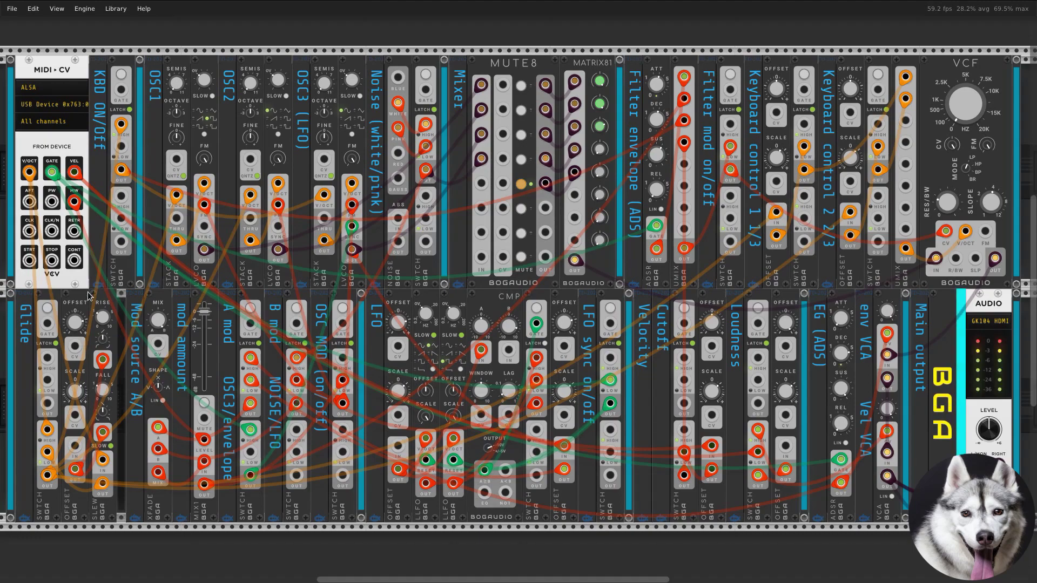
pyautogui.click(204, 136)
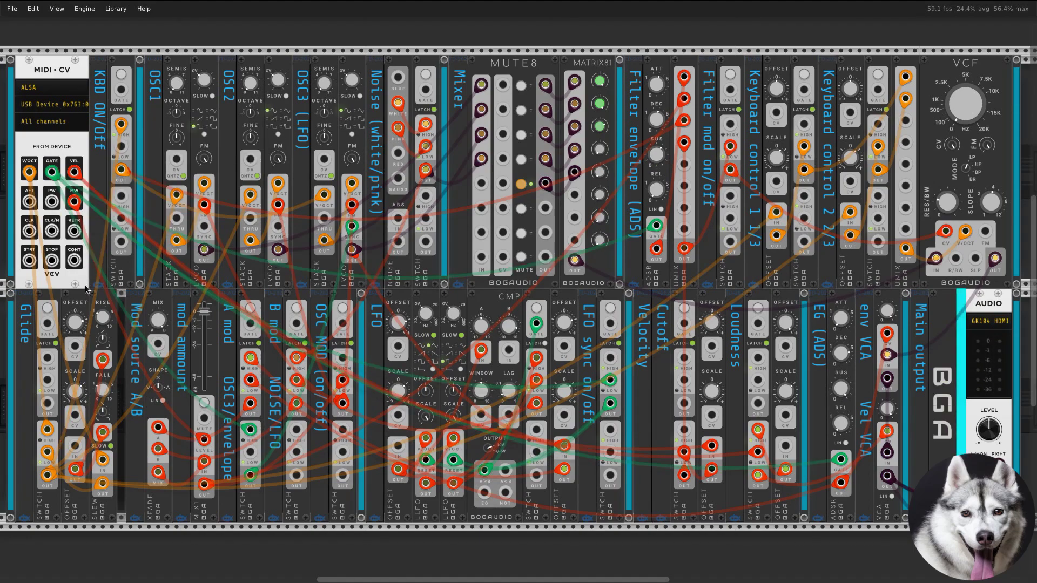
pyautogui.moveTo(73, 320); pyautogui.dragTo(70, 337)
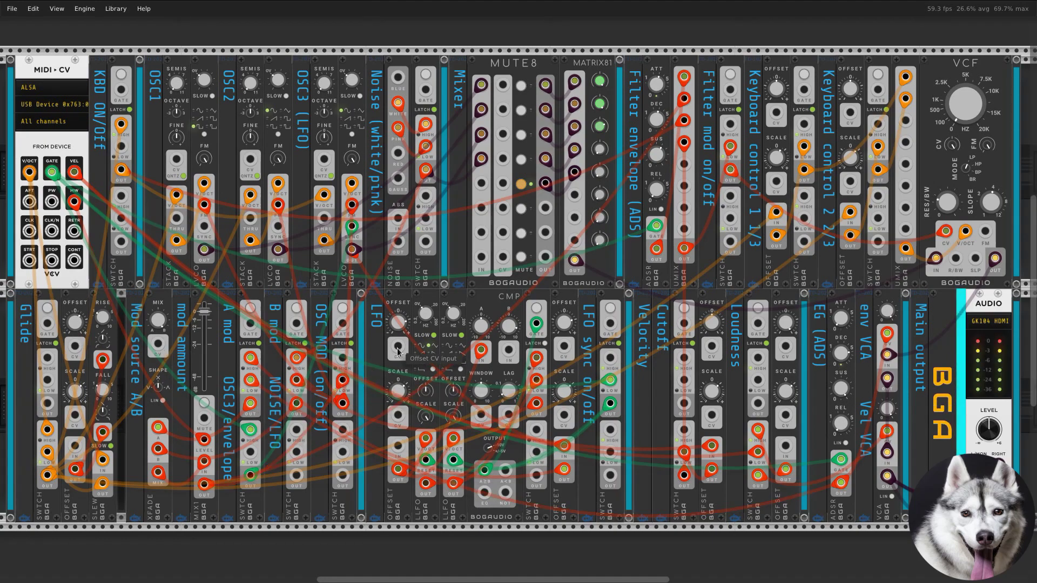
# Raise the offset on the LFO section's OFFSET module to about 7.45 V.
pyautogui.moveTo(399, 322)
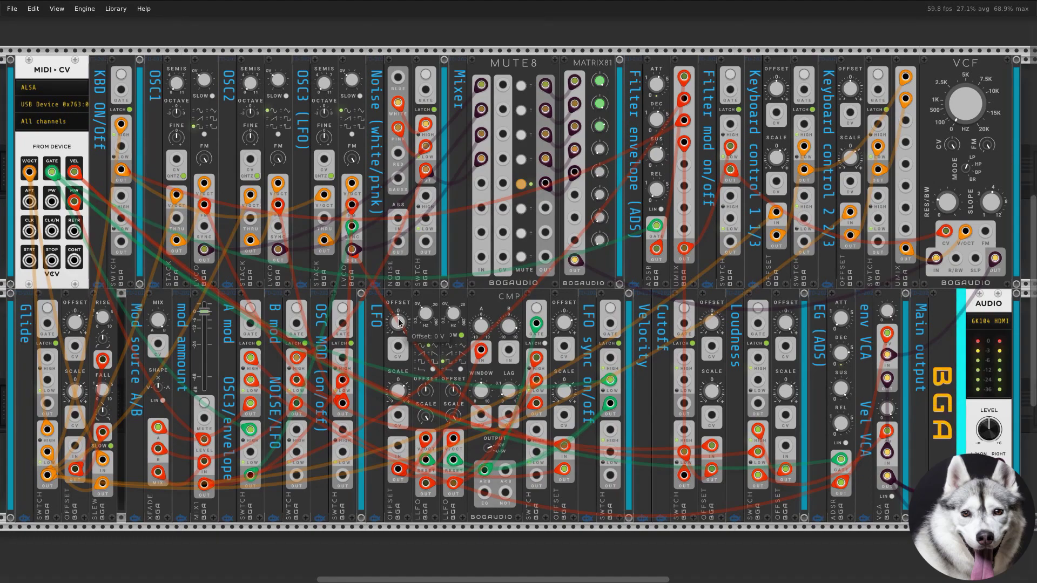
pyautogui.moveTo(400, 323); pyautogui.dragTo(400, 277)
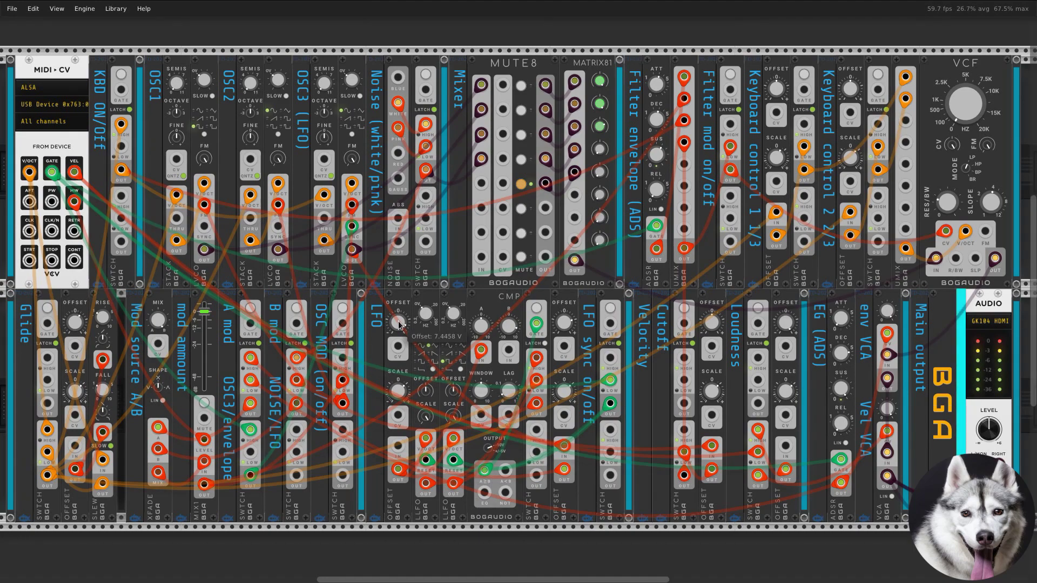